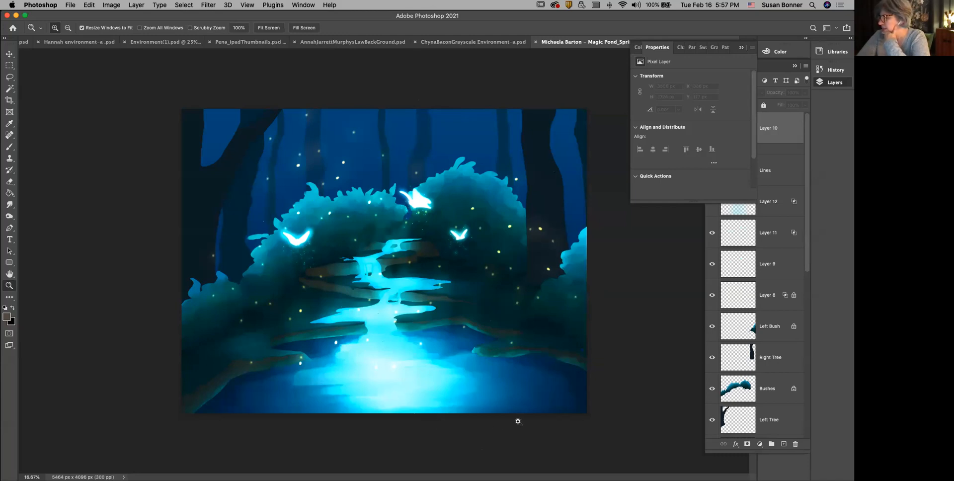
Step: Collapse the Properties panel to uncover the layer list and look through the painting's layers
{"action": "left_click", "coordinate": [741, 48]}
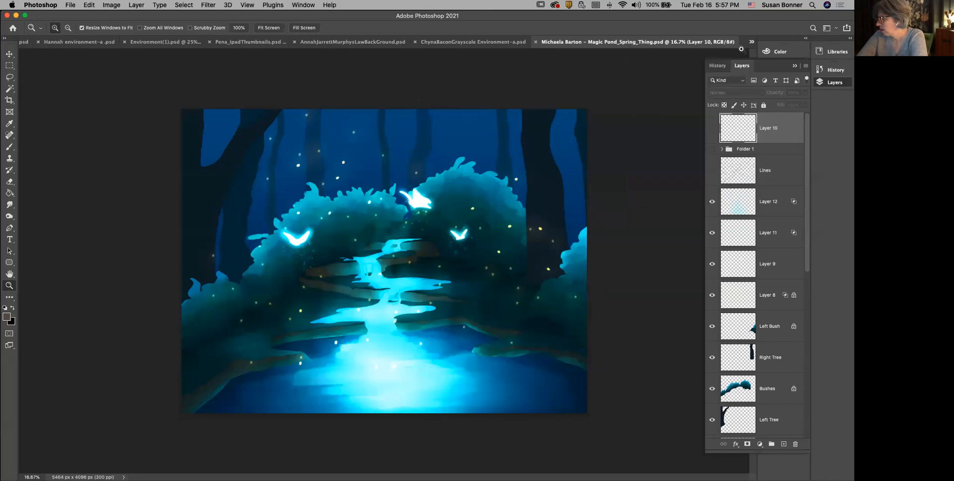
{"action": "scroll", "coordinate": [765, 284], "scroll_direction": "down", "scroll_amount": 10}
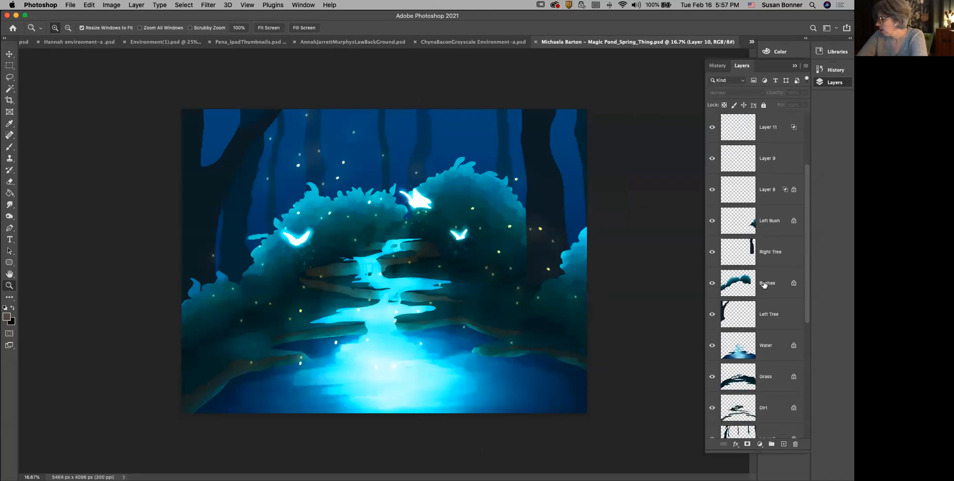
{"action": "scroll", "coordinate": [764, 284], "scroll_direction": "up", "scroll_amount": 5}
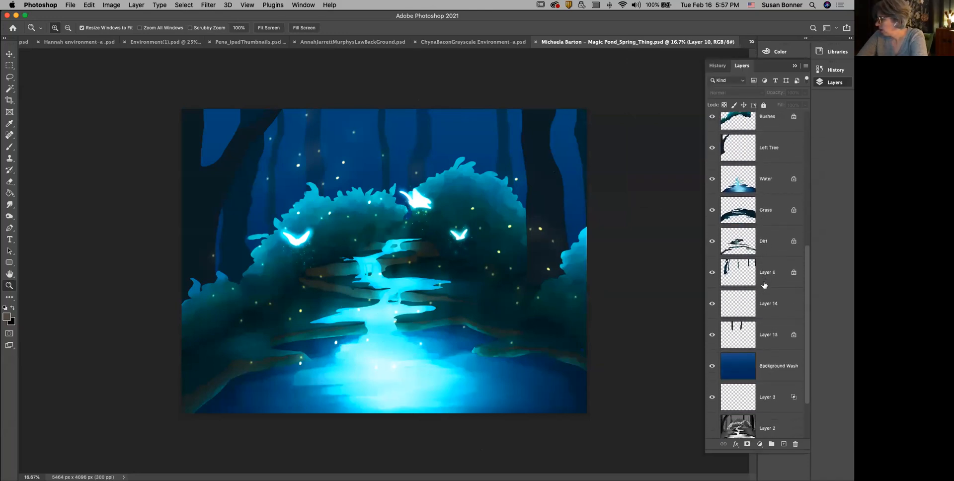
{"action": "scroll", "coordinate": [765, 285], "scroll_direction": "down", "scroll_amount": 2}
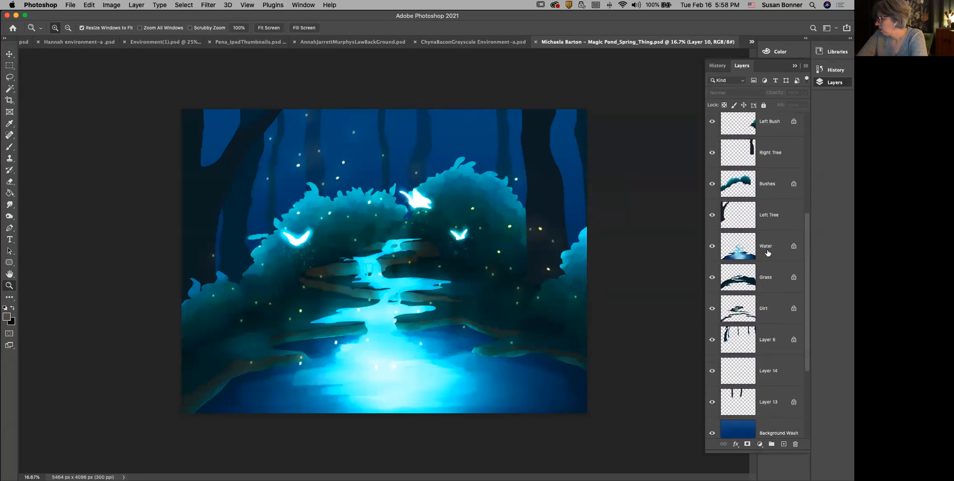
Step: Select the Water layer and toggle its visibility off and on to examine what it contains
{"action": "left_click", "coordinate": [729, 254]}
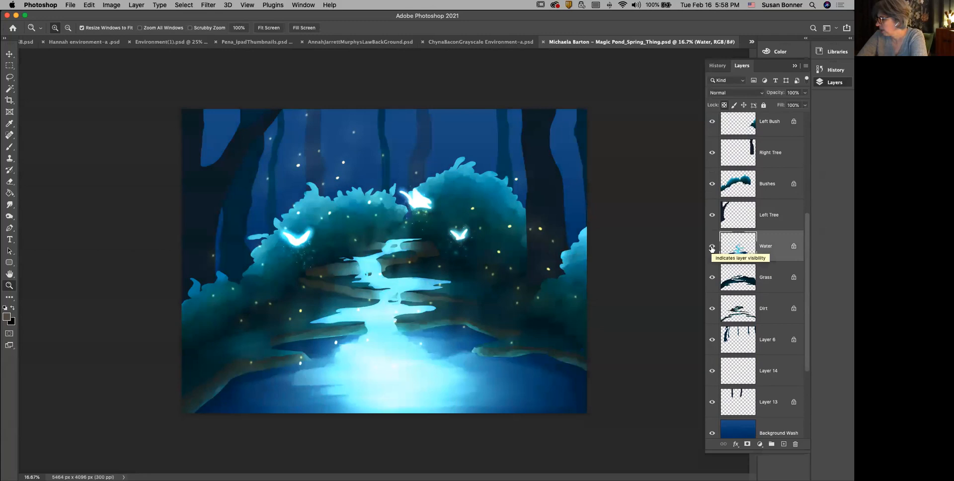
{"action": "left_click", "coordinate": [712, 247]}
{"action": "left_click", "coordinate": [712, 247]}
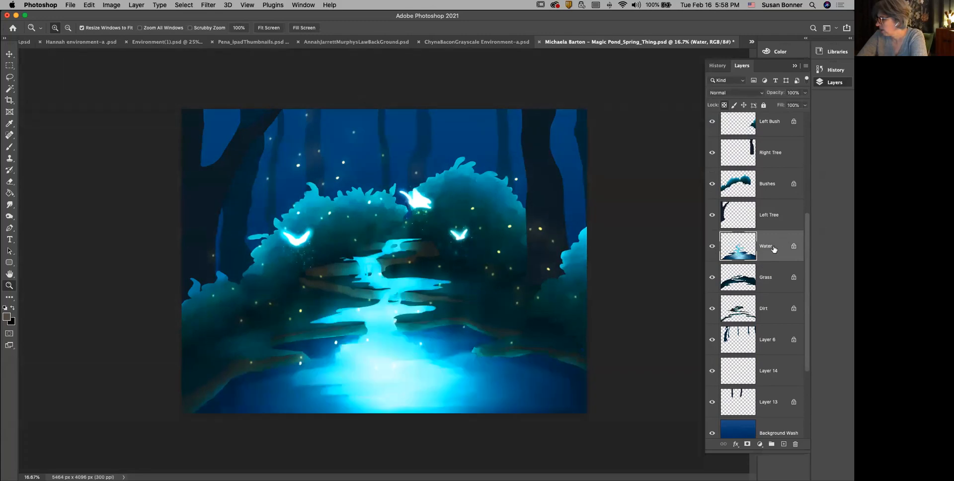
{"action": "scroll", "coordinate": [774, 250], "scroll_direction": "up", "scroll_amount": 5}
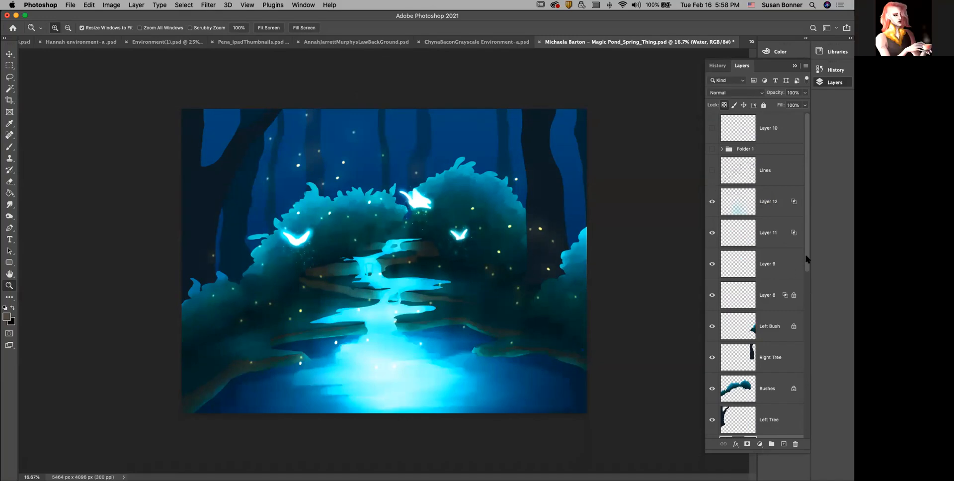
{"action": "left_click_drag", "start_coordinate": [807, 257], "coordinate": [801, 150]}
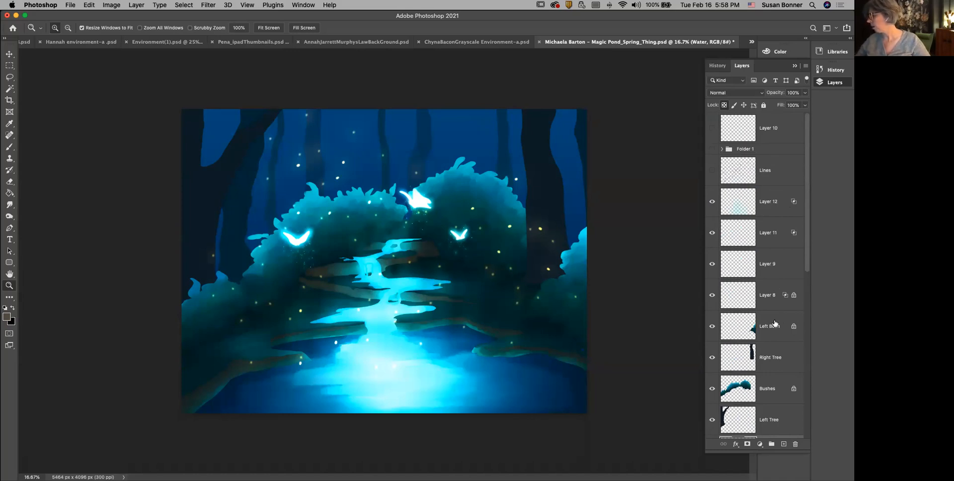
Step: Check the contribution of Layer 12 by toggling its visibility, and rename the layer "magic glow"
{"action": "scroll", "coordinate": [806, 271], "scroll_direction": "down", "scroll_amount": 1}
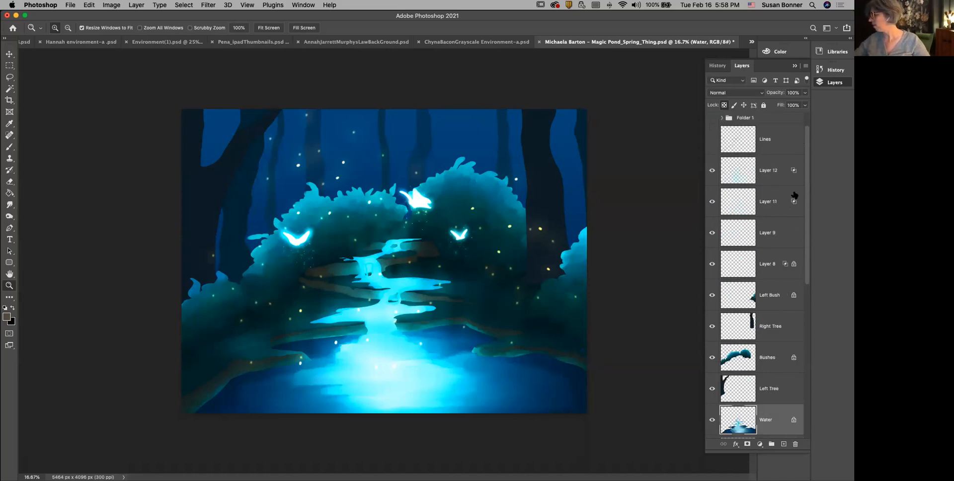
{"action": "left_click", "coordinate": [712, 171]}
{"action": "left_click", "coordinate": [712, 171]}
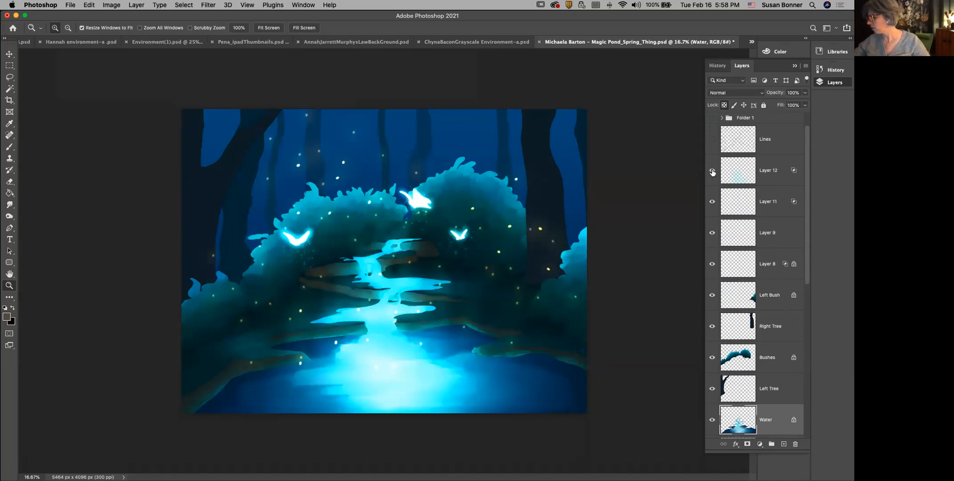
{"action": "left_click", "coordinate": [712, 172]}
{"action": "left_click", "coordinate": [713, 172]}
{"action": "double_click", "coordinate": [764, 173]}
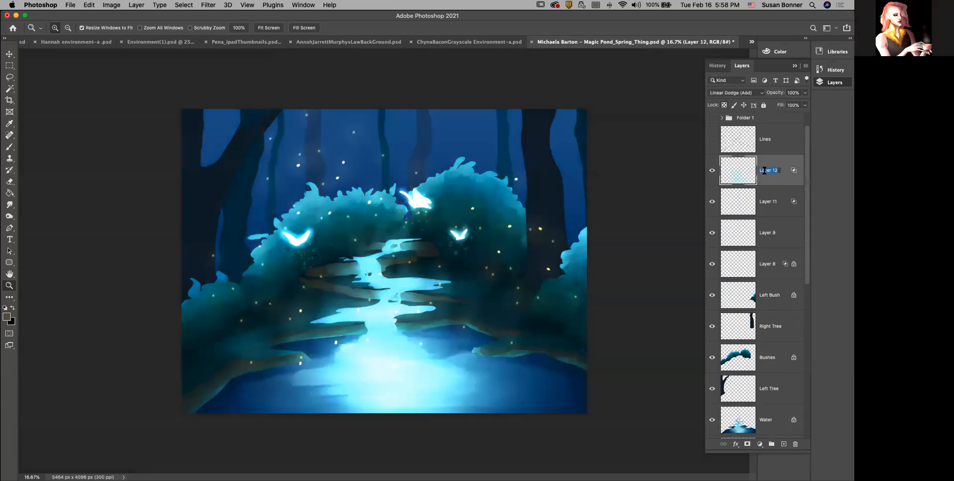
{"action": "type", "text": "magic glow"}
{"action": "key", "text": "Return"}
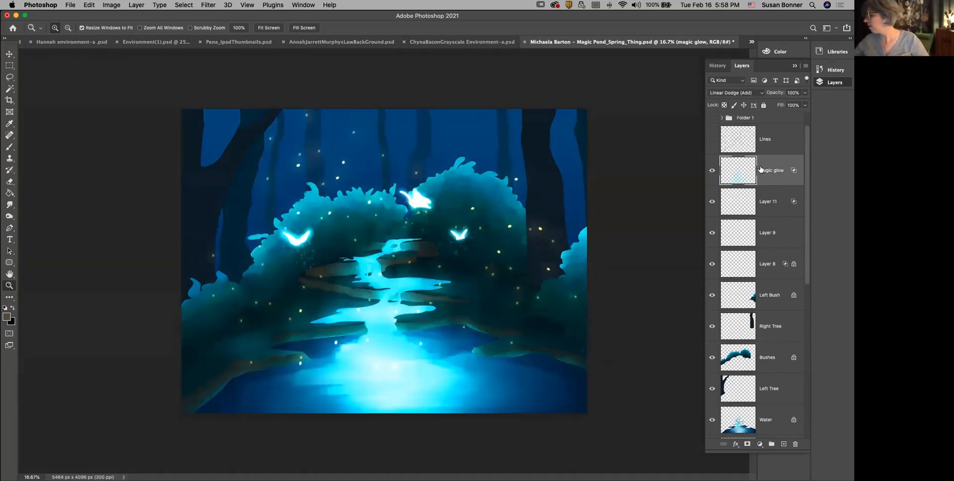
Step: Widen the Layers panel and return to the beginning of the layer list
{"action": "left_click_drag", "start_coordinate": [705, 206], "coordinate": [659, 210]}
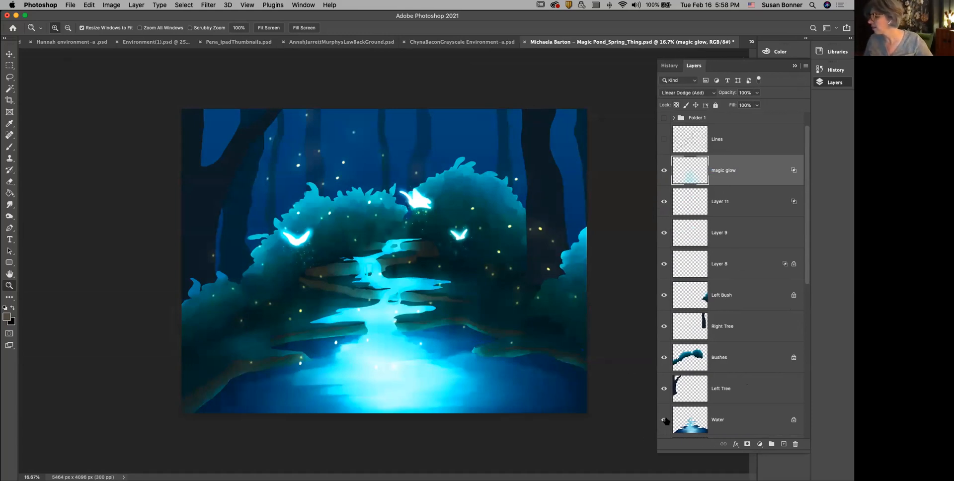
{"action": "mouse_move", "coordinate": [807, 277]}
{"action": "left_mouse_down"}
{"action": "mouse_move", "coordinate": [805, 438]}
{"action": "mouse_move", "coordinate": [790, 277]}
{"action": "left_mouse_up"}
{"action": "scroll", "coordinate": [791, 277], "scroll_direction": "up", "scroll_amount": 2}
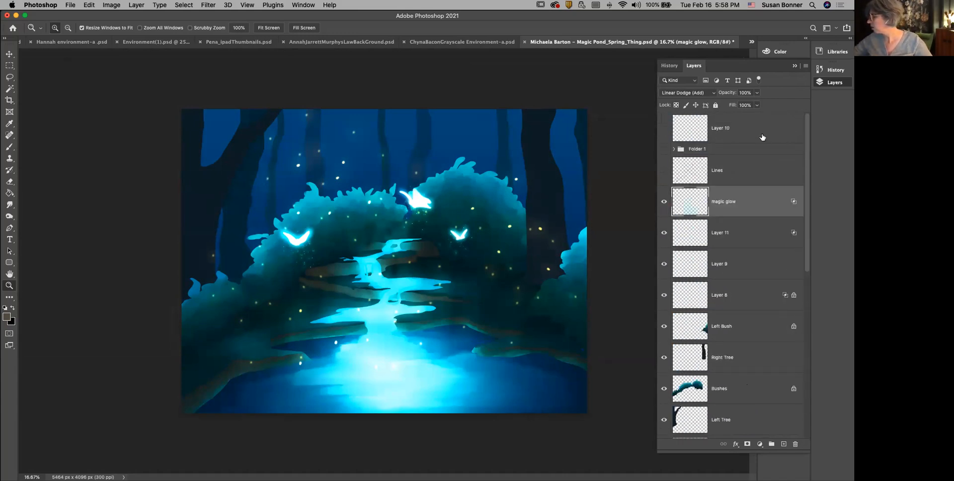
Step: Select the Lines, magic glow, Layer 11 and Layer 9 layers in turn to compare their blend settings
{"action": "left_click", "coordinate": [751, 172]}
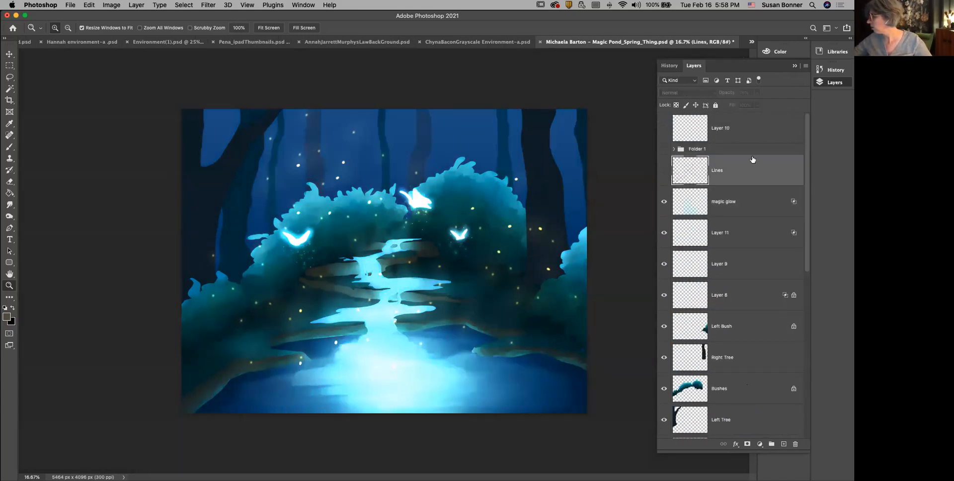
{"action": "left_click", "coordinate": [753, 206]}
{"action": "left_click", "coordinate": [754, 243]}
{"action": "left_click", "coordinate": [756, 264]}
{"action": "left_click", "coordinate": [754, 235]}
{"action": "left_click", "coordinate": [755, 209]}
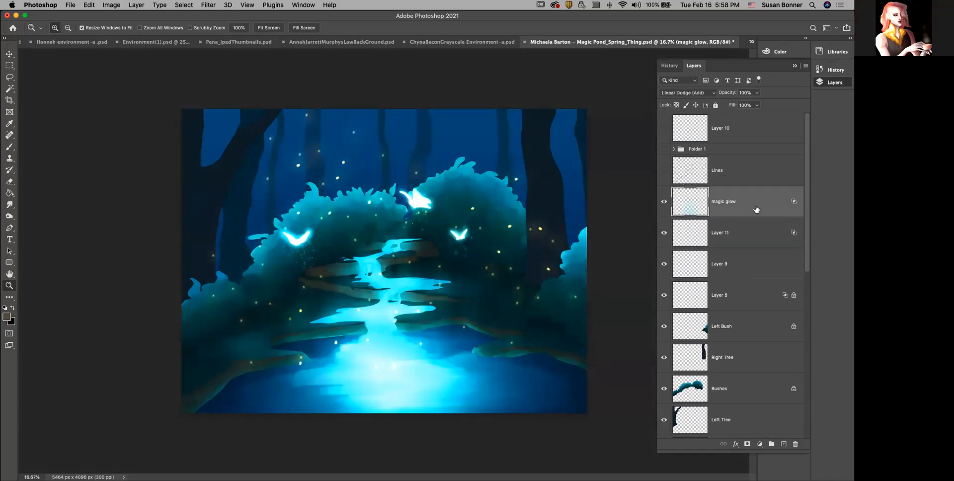
{"action": "left_click", "coordinate": [761, 179]}
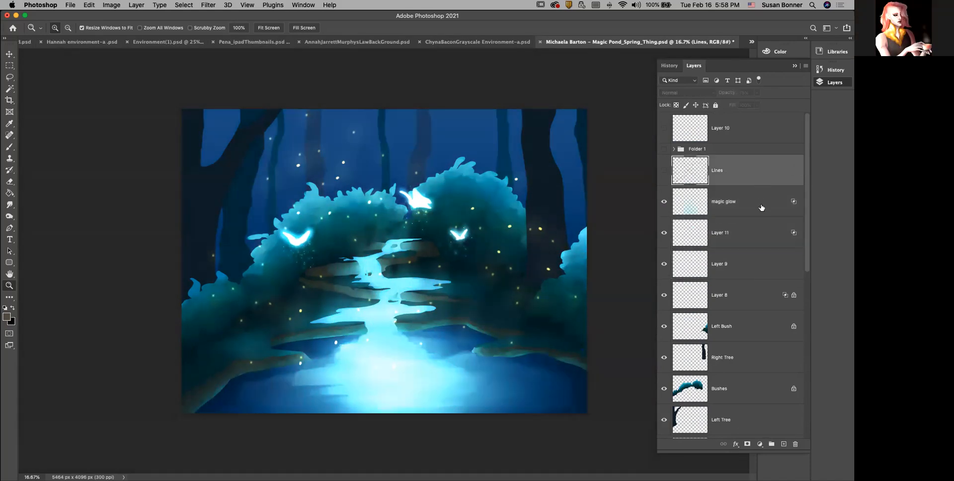
{"action": "left_click", "coordinate": [762, 209]}
{"action": "left_click", "coordinate": [763, 178]}
{"action": "left_click", "coordinate": [762, 204]}
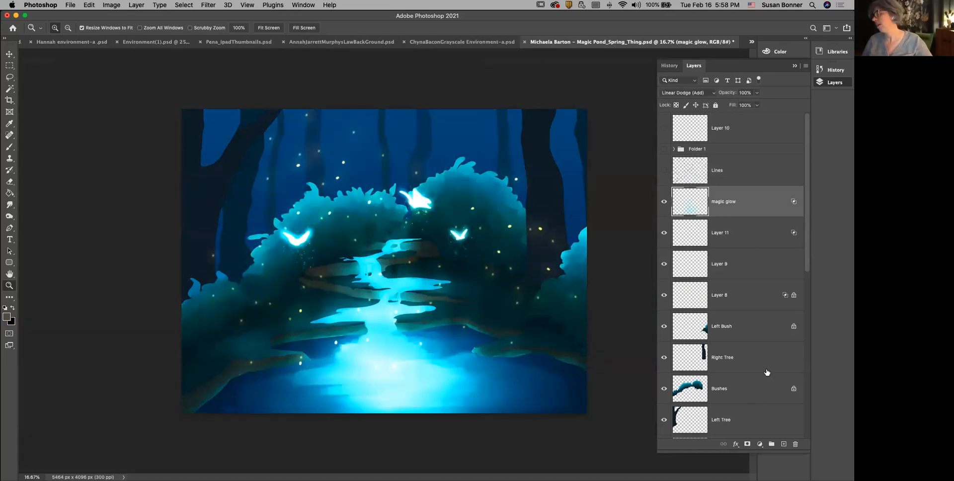
Step: Add a new layer directly above Lines and name it "SB Paint"
{"action": "left_click", "coordinate": [760, 171]}
{"action": "left_click", "coordinate": [784, 444]}
{"action": "double_click", "coordinate": [722, 170]}
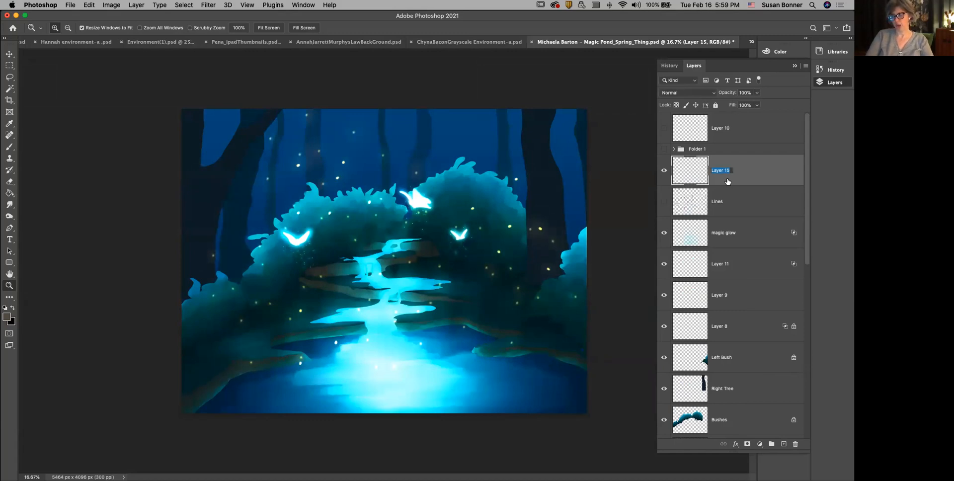
{"action": "type", "text": "SB Paint"}
{"action": "key", "text": "Return"}
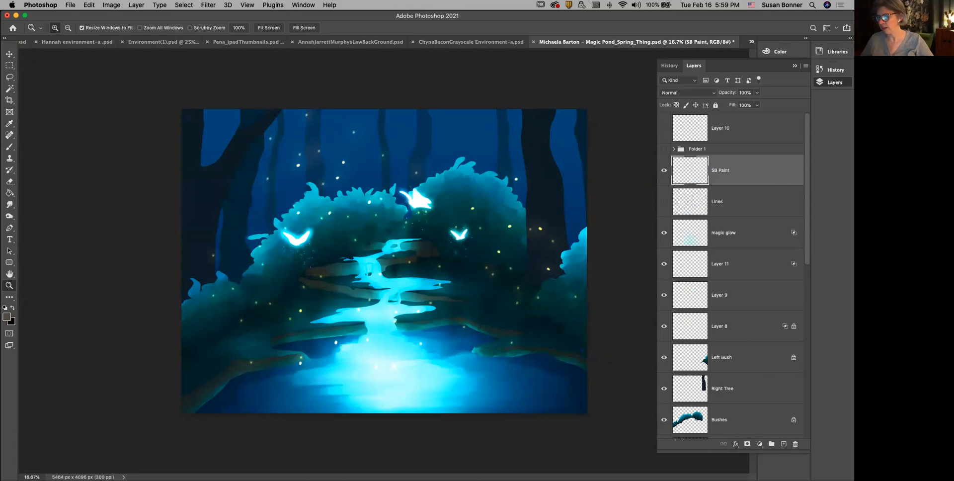
Step: Set the foreground colour to purple aa64d2 and activate the Brush tool
{"action": "left_click", "coordinate": [7, 317]}
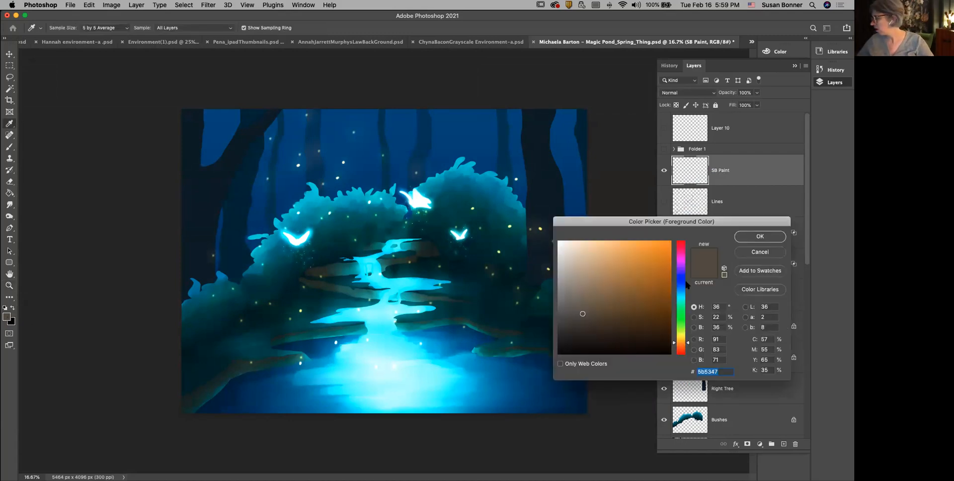
{"action": "left_click", "coordinate": [682, 264]}
{"action": "left_click", "coordinate": [590, 276]}
{"action": "left_click_drag", "start_coordinate": [689, 264], "coordinate": [688, 251]}
{"action": "left_click", "coordinate": [605, 251]}
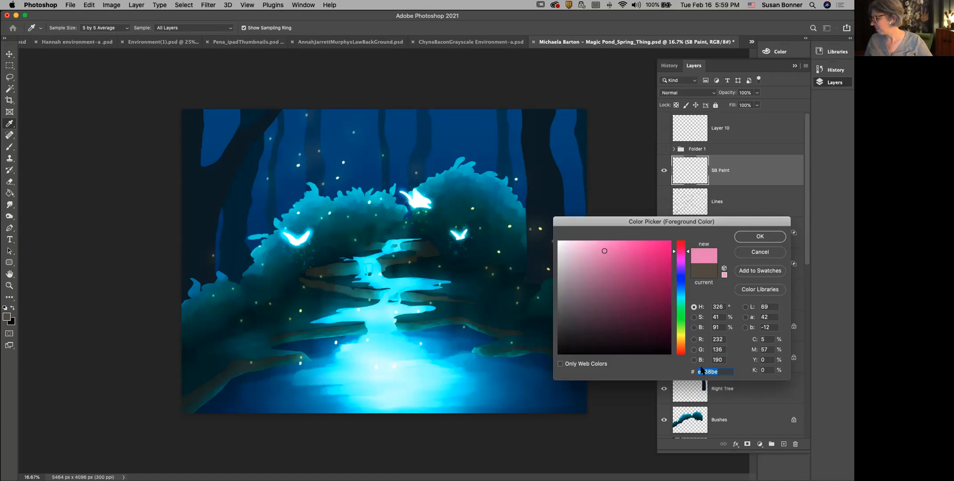
{"action": "left_click_drag", "start_coordinate": [686, 259], "coordinate": [685, 268]}
{"action": "left_click", "coordinate": [617, 260]}
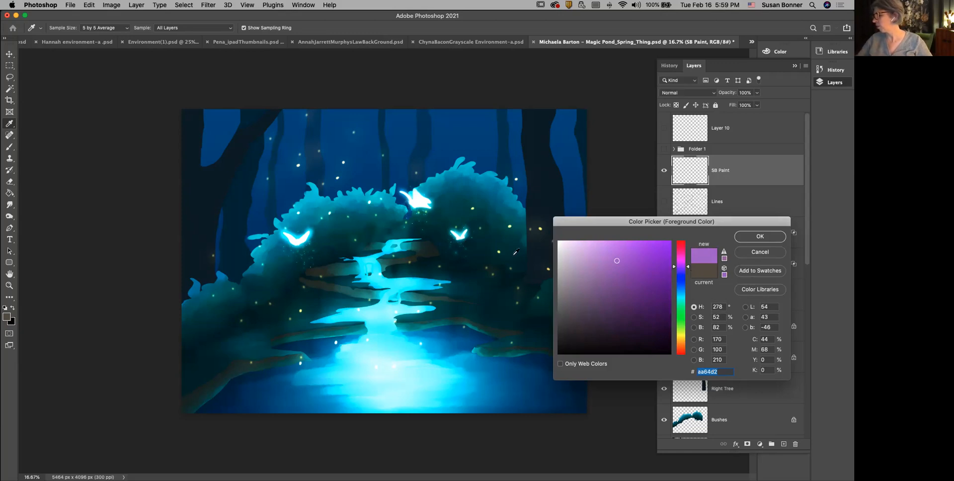
{"action": "left_click", "coordinate": [778, 237]}
{"action": "key", "text": "z"}
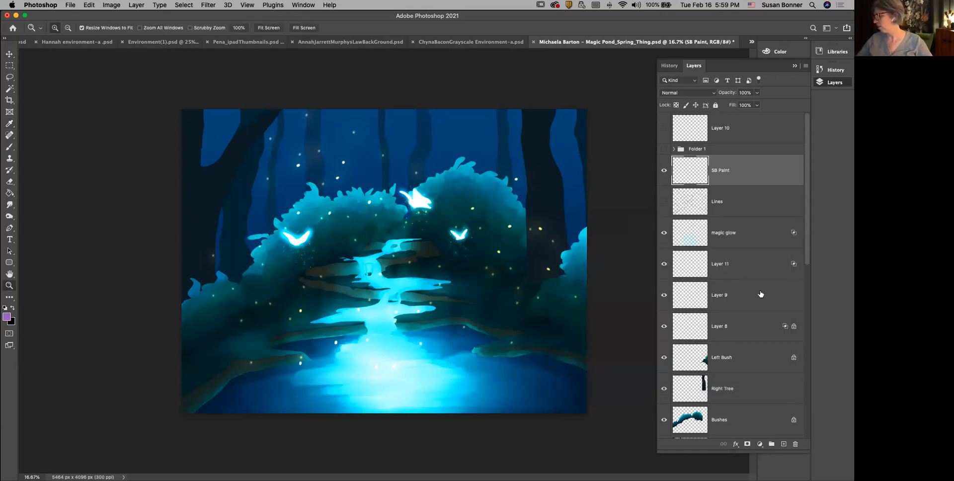
{"action": "key", "text": "b"}
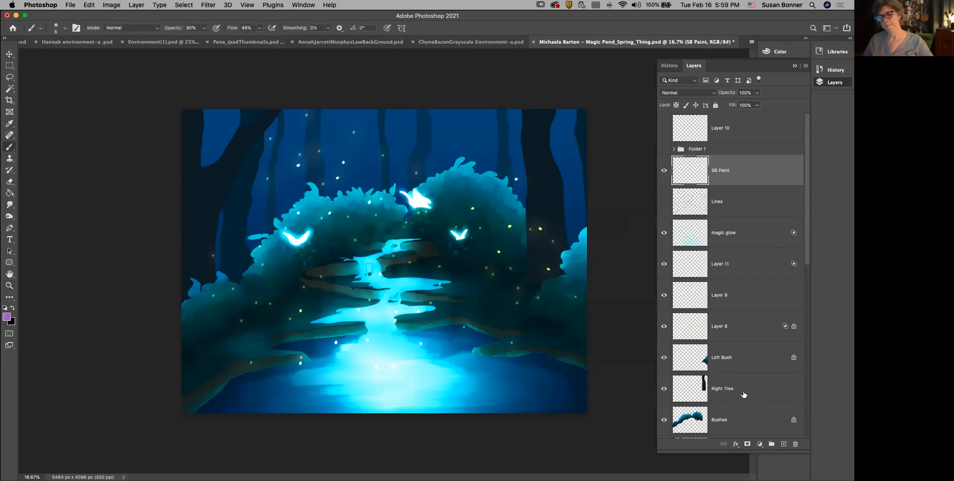
{"action": "left_click", "coordinate": [61, 28]}
{"action": "left_click", "coordinate": [124, 18]}
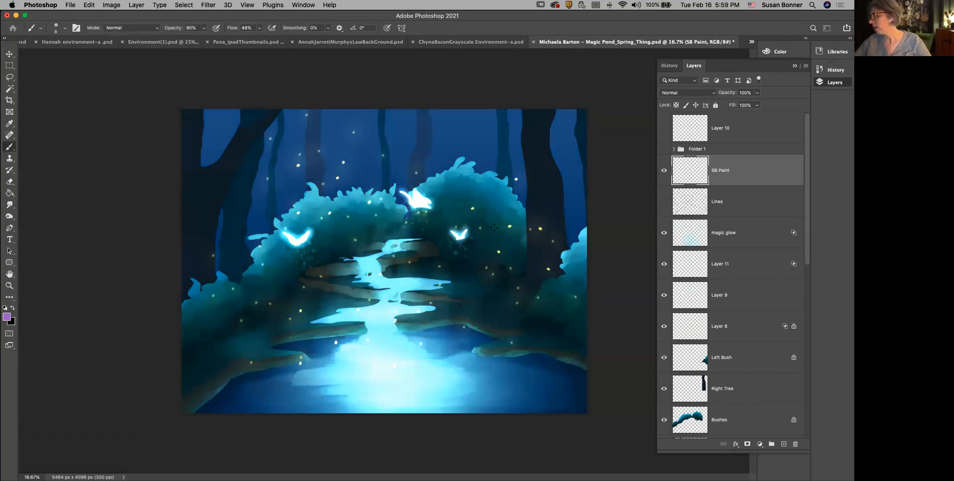
{"action": "left_click", "coordinate": [775, 423]}
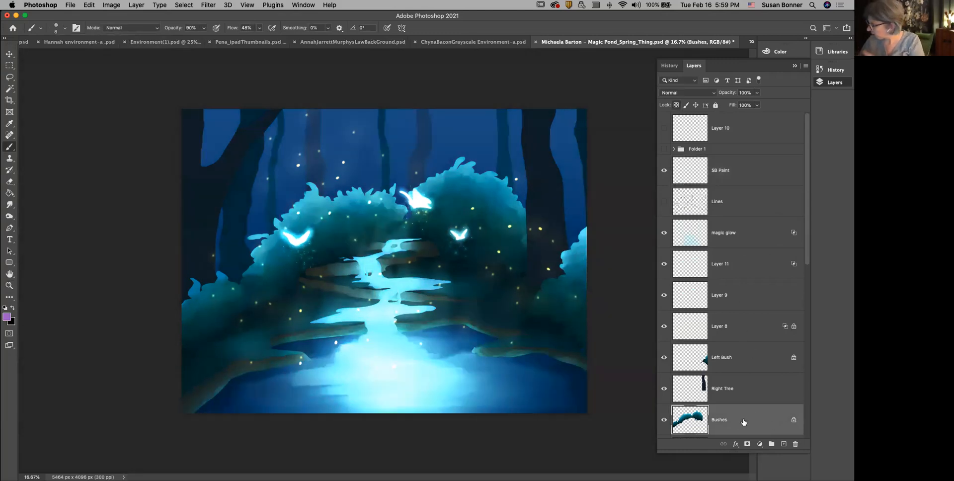
{"action": "left_click", "coordinate": [729, 178]}
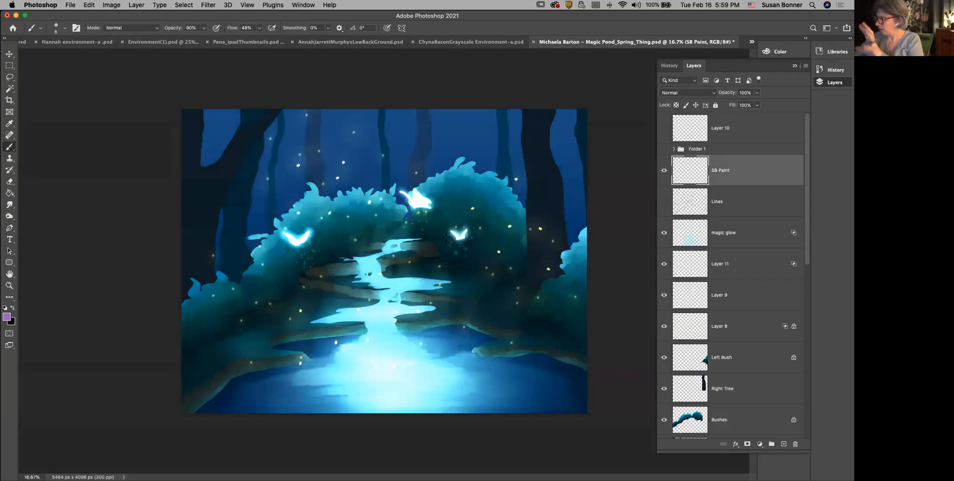
Step: Make the Bushes layer active, load its contents as a selection and deselect it again
{"action": "key", "text": "z"}
{"action": "left_click", "coordinate": [508, 242]}
{"action": "left_click_drag", "start_coordinate": [539, 280], "coordinate": [435, 309]}
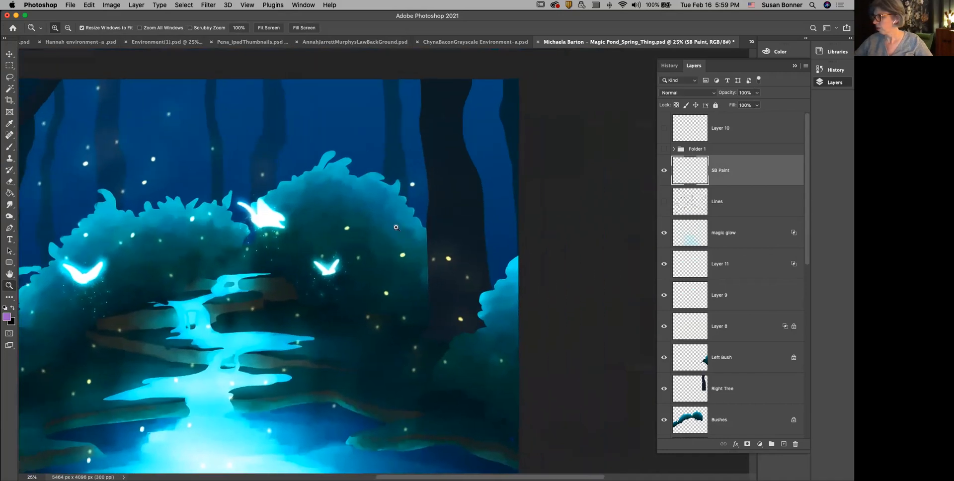
{"action": "left_click", "coordinate": [756, 424]}
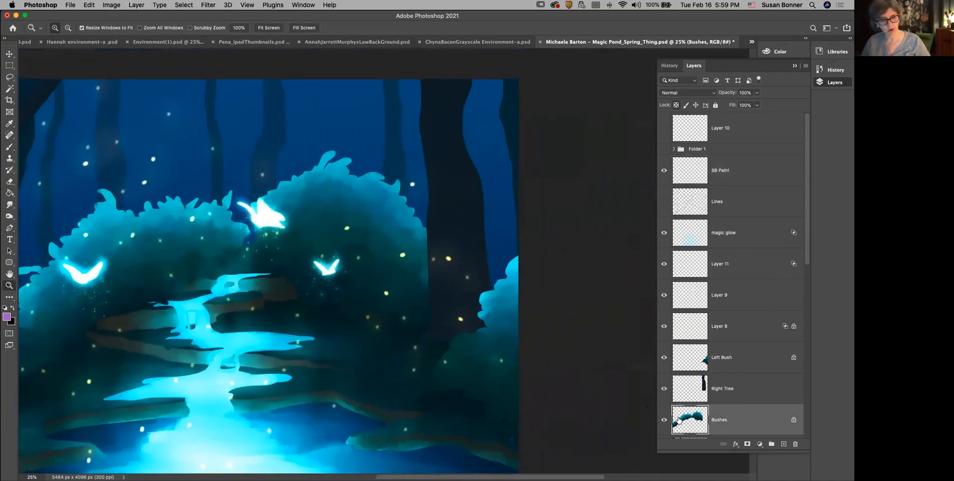
{"action": "left_click", "coordinate": [697, 429], "text": "super"}
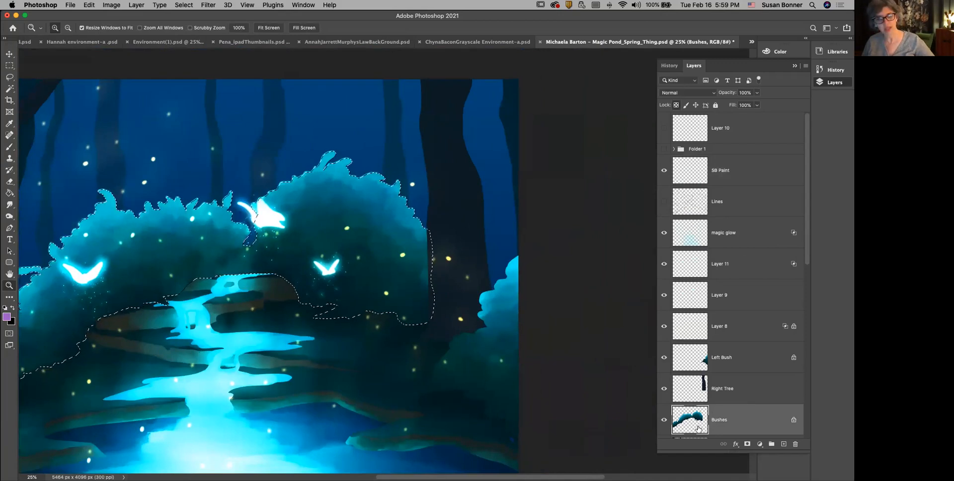
{"action": "key", "text": "super+d"}
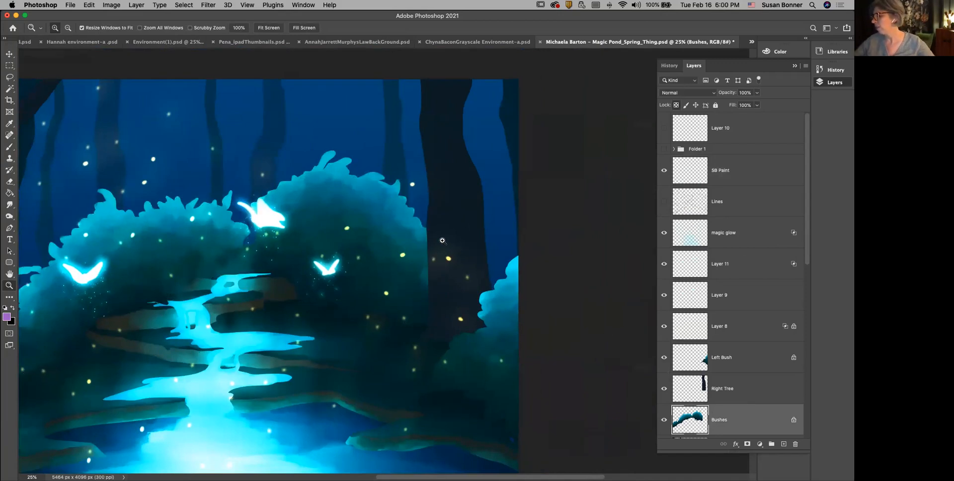
Step: Set the brush to Color Dodge blending mode with a size of 25 px
{"action": "key", "text": "b"}
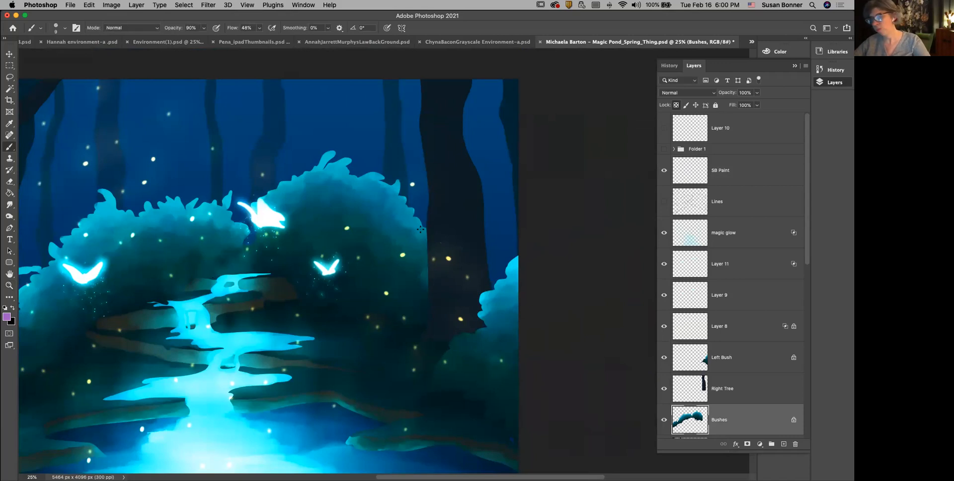
{"action": "key", "text": "bracketright"}
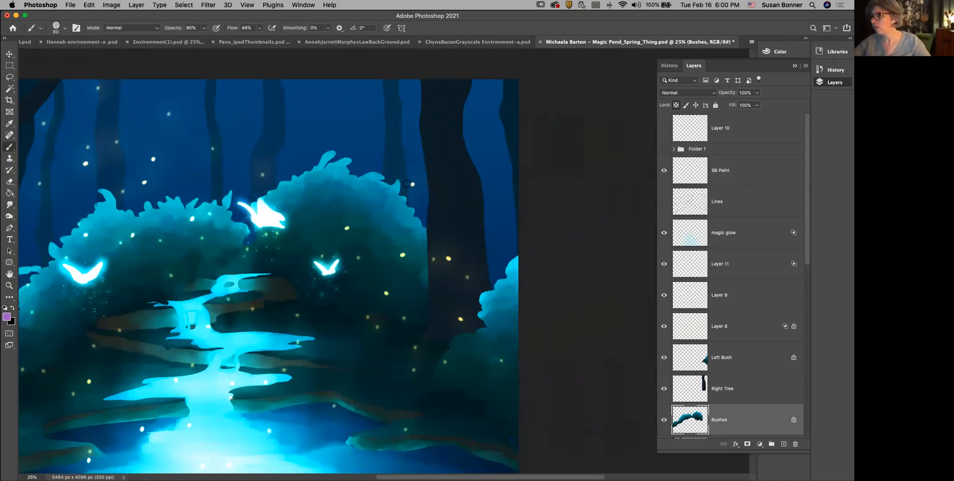
{"action": "left_click", "coordinate": [131, 28]}
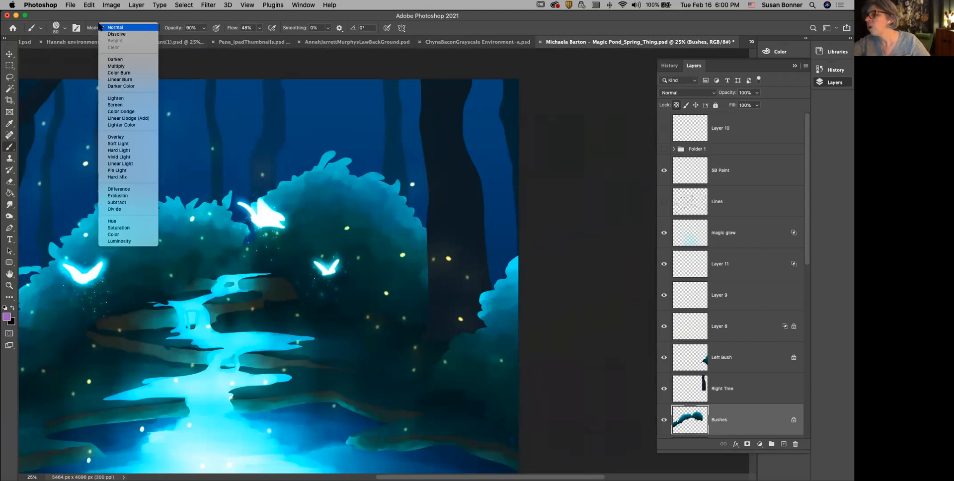
{"action": "left_click", "coordinate": [120, 111]}
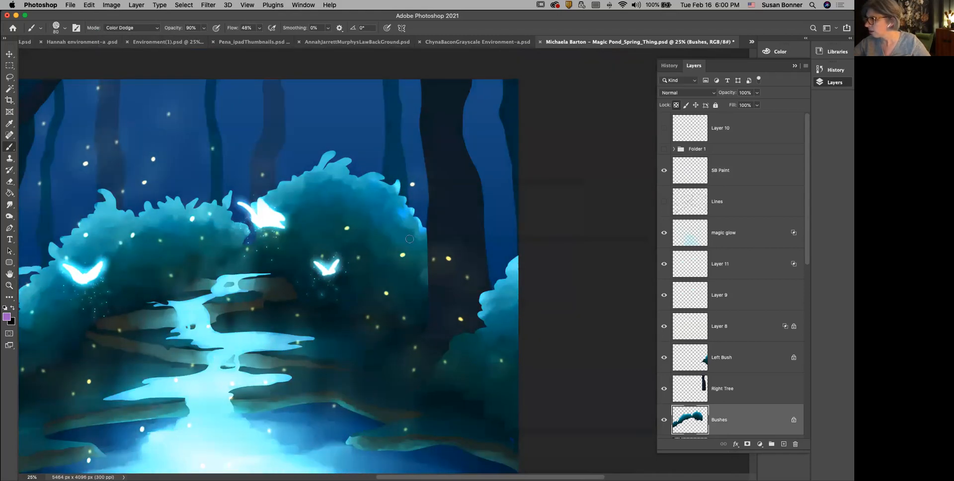
{"action": "key", "text": "bracketleft"}
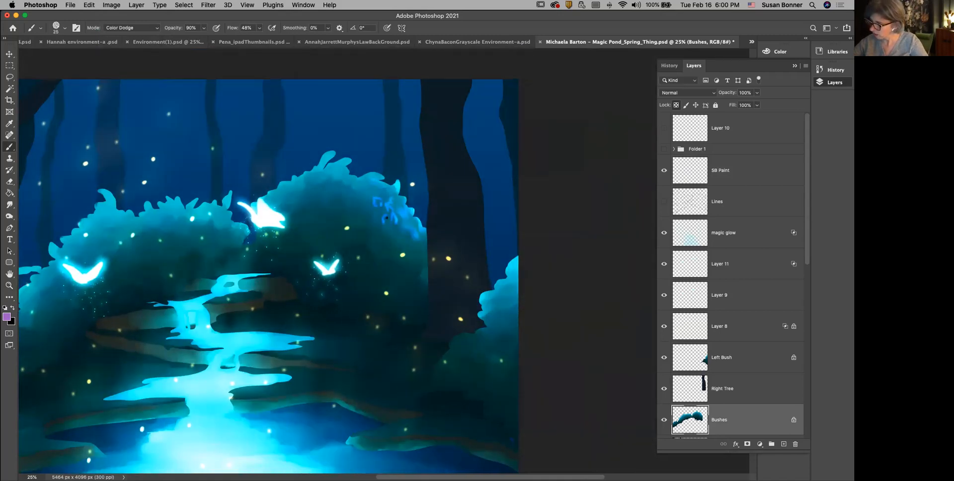
Step: Paint small leaf-shaped colour accents and rim highlights across the bush behind the right butterfly on the Bushes layer
{"action": "mouse_move", "coordinate": [367, 212]}
{"action": "left_mouse_down"}
{"action": "mouse_move", "coordinate": [376, 214]}
{"action": "mouse_move", "coordinate": [369, 197]}
{"action": "left_mouse_up"}
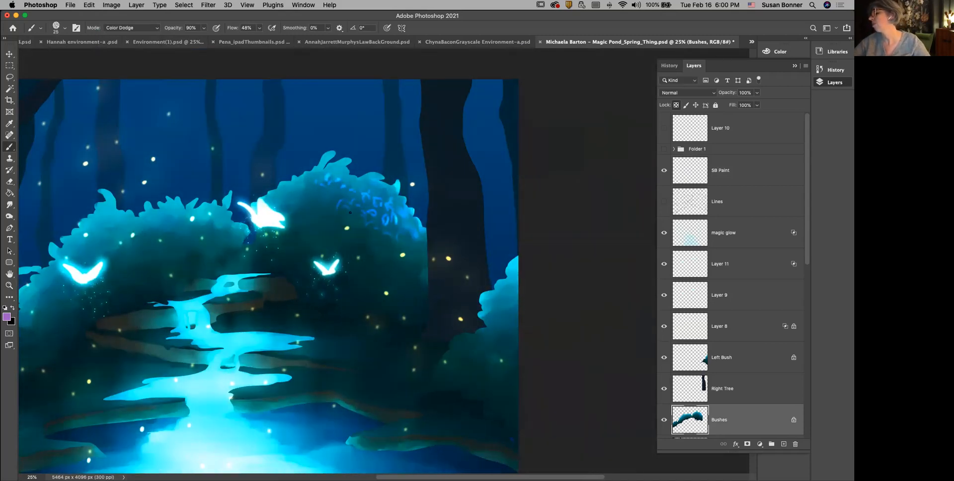
{"action": "mouse_move", "coordinate": [314, 190]}
{"action": "left_mouse_down"}
{"action": "mouse_move", "coordinate": [290, 187]}
{"action": "mouse_move", "coordinate": [328, 155]}
{"action": "mouse_move", "coordinate": [286, 182]}
{"action": "left_mouse_up"}
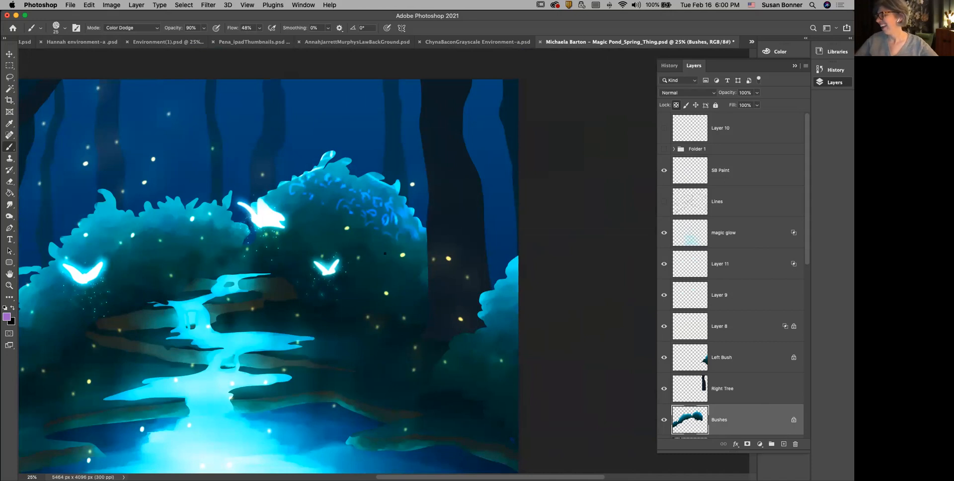
{"action": "left_click_drag", "start_coordinate": [387, 255], "coordinate": [382, 259]}
{"action": "left_click_drag", "start_coordinate": [337, 227], "coordinate": [312, 247]}
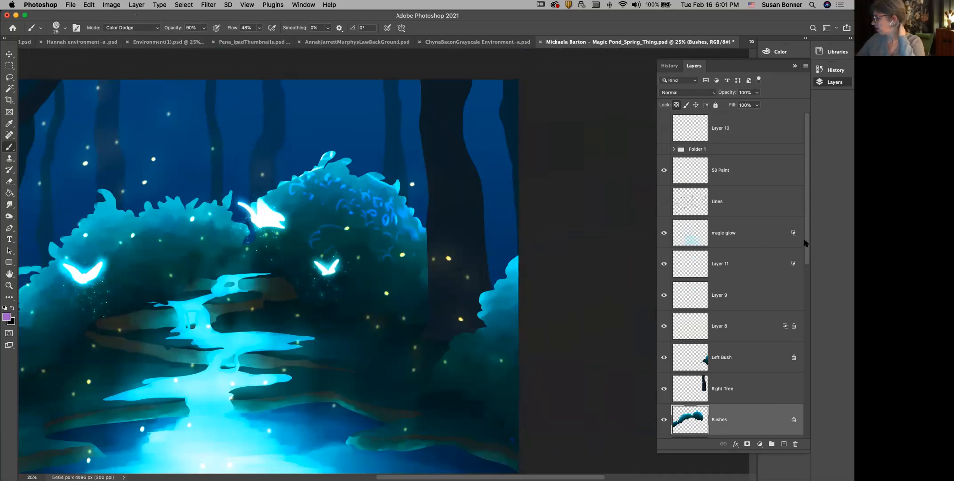
Step: Add a new layer directly above SB Paint and name it "foliage"
{"action": "left_click", "coordinate": [768, 177]}
{"action": "left_click", "coordinate": [784, 443]}
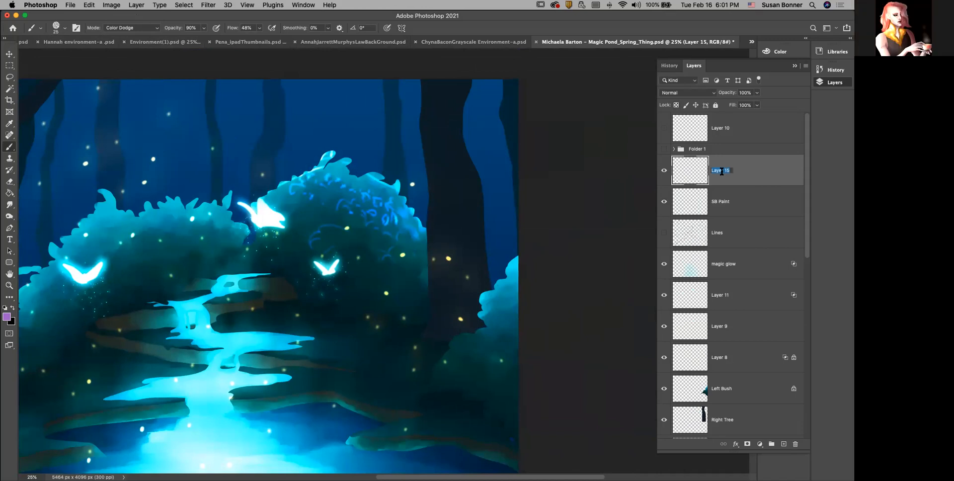
{"action": "type", "text": "foliage"}
{"action": "key", "text": "Return"}
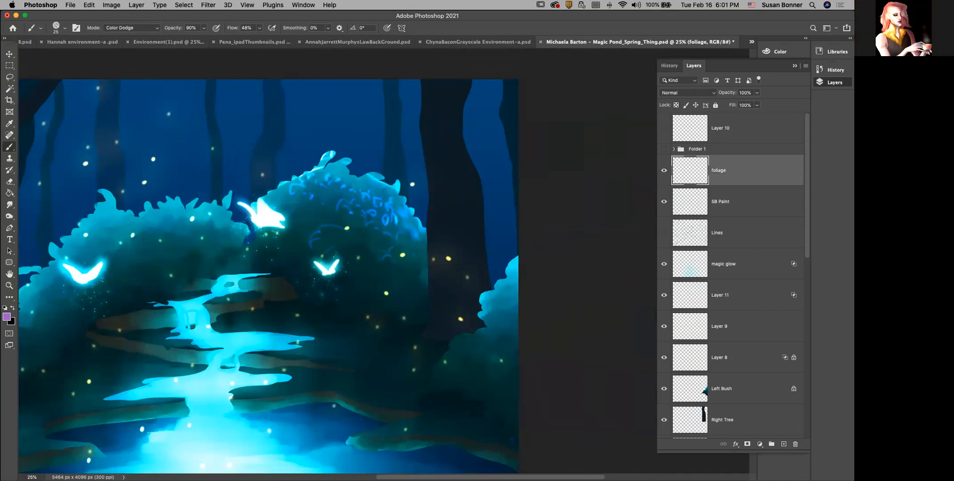
Step: Choose the Kyle's Spatter Brushes - Pressure Cont. preset from Special Effects Brushes and enlarge it to 600 px
{"action": "left_click", "coordinate": [40, 28]}
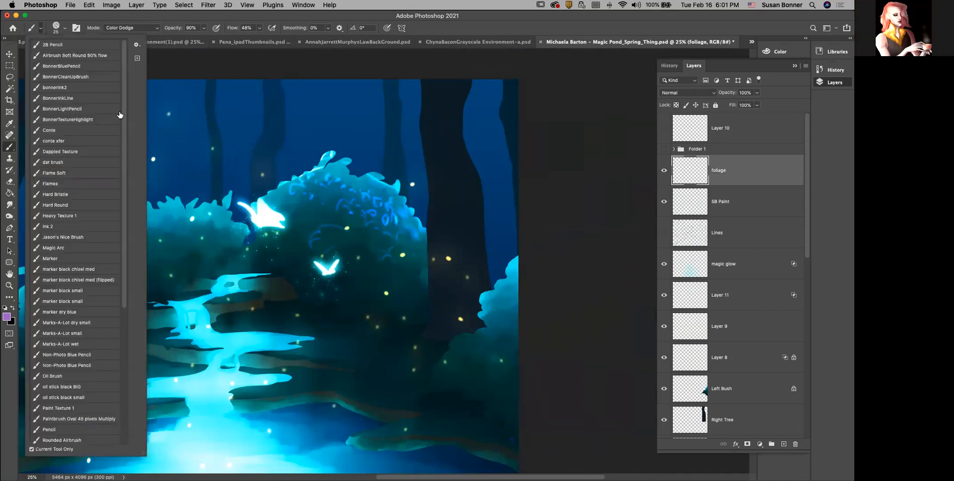
{"action": "left_click", "coordinate": [63, 29]}
{"action": "left_click", "coordinate": [17, 334]}
{"action": "left_click", "coordinate": [18, 128]}
{"action": "left_click", "coordinate": [18, 167]}
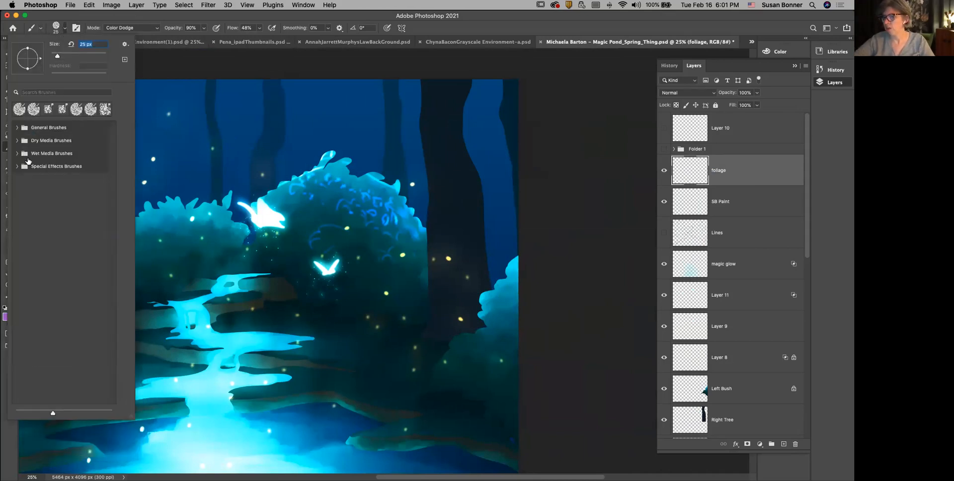
{"action": "left_click", "coordinate": [17, 167]}
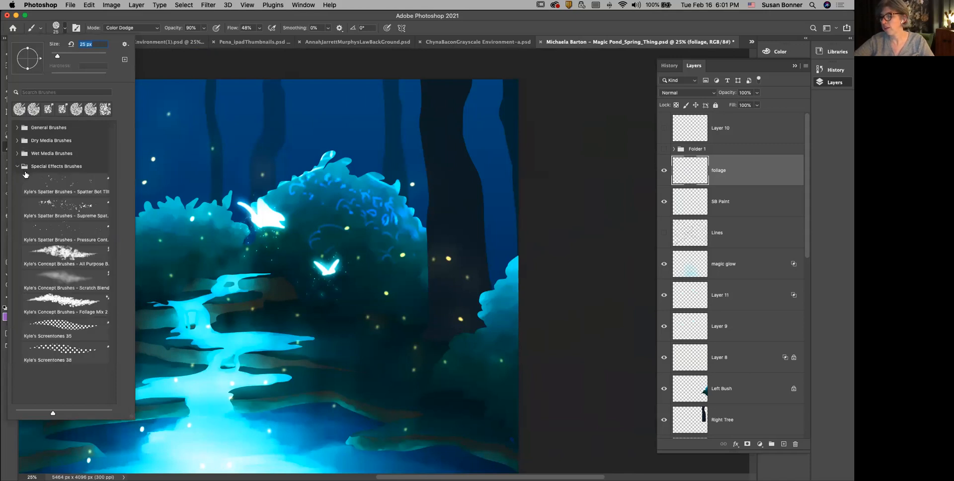
{"action": "left_click", "coordinate": [95, 231]}
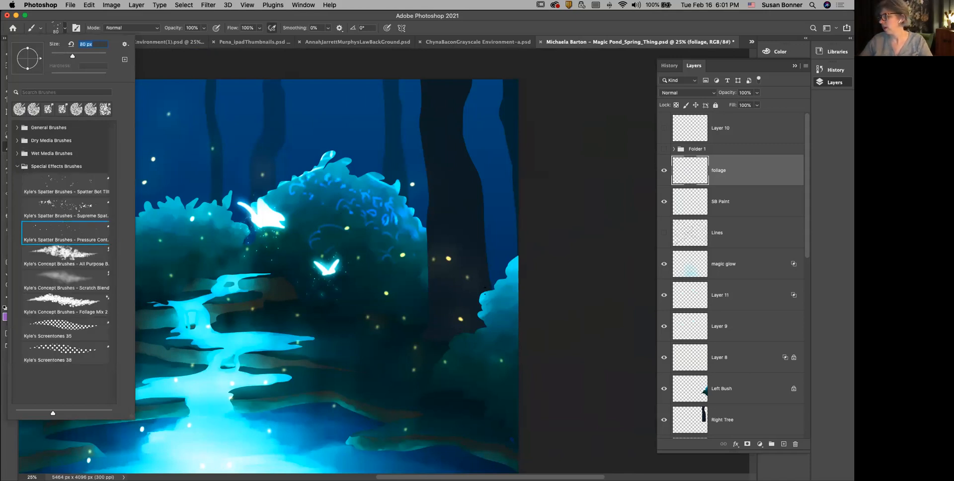
{"action": "left_click", "coordinate": [398, 234]}
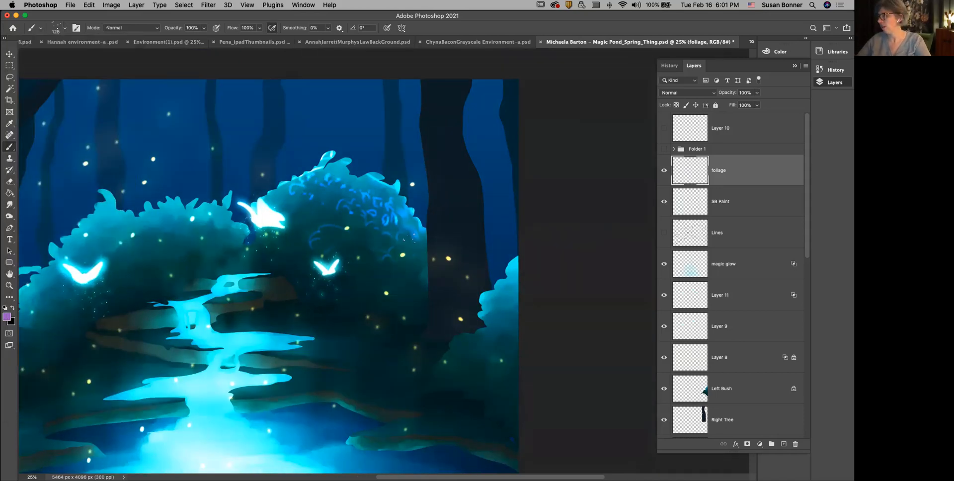
{"action": "key", "text": "bracketright"}
{"action": "key", "text": "bracketright"}
{"action": "key", "text": "bracketright"}
{"action": "key", "text": "bracketright"}
{"action": "key", "text": "bracketright"}
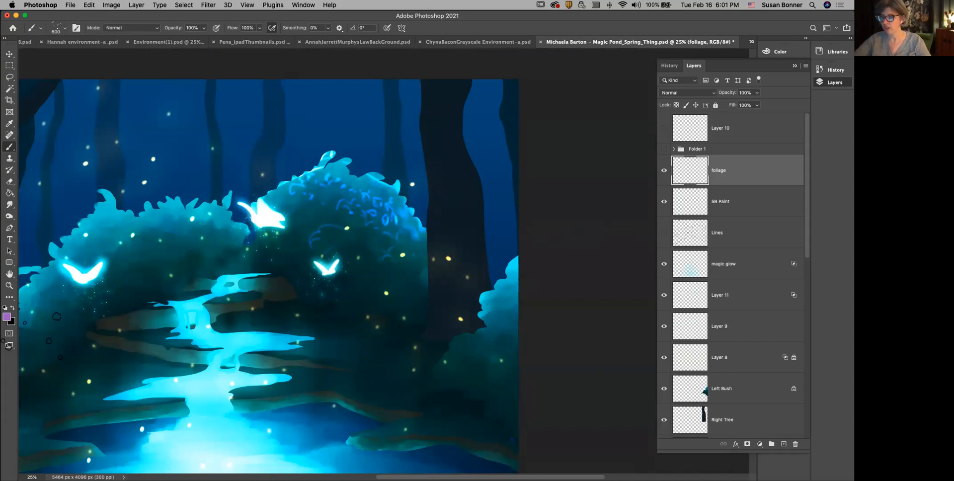
Step: Change the foreground colour to a pale teal and spatter light dots across the right bush on the foliage layer
{"action": "left_click", "coordinate": [7, 316]}
{"action": "left_click", "coordinate": [577, 257]}
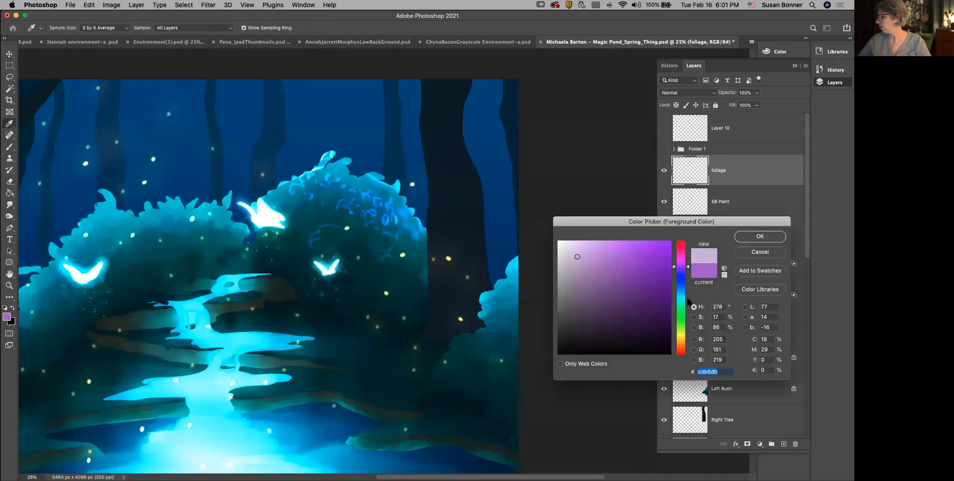
{"action": "left_click", "coordinate": [681, 300]}
{"action": "left_click", "coordinate": [770, 239]}
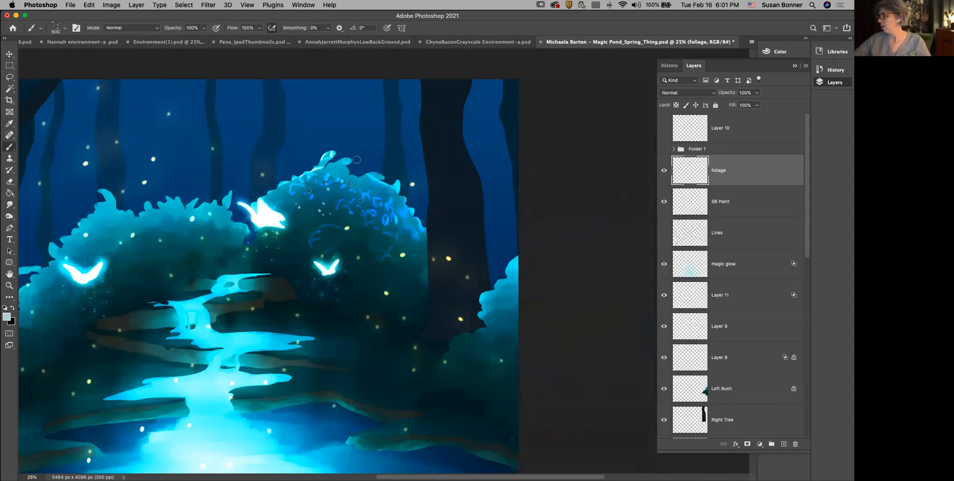
{"action": "left_click_drag", "start_coordinate": [316, 199], "coordinate": [405, 241]}
Step: Compare the whole painting with the foliage layer hidden and shown, and inspect the spattered bush up close
{"action": "key", "text": "z"}
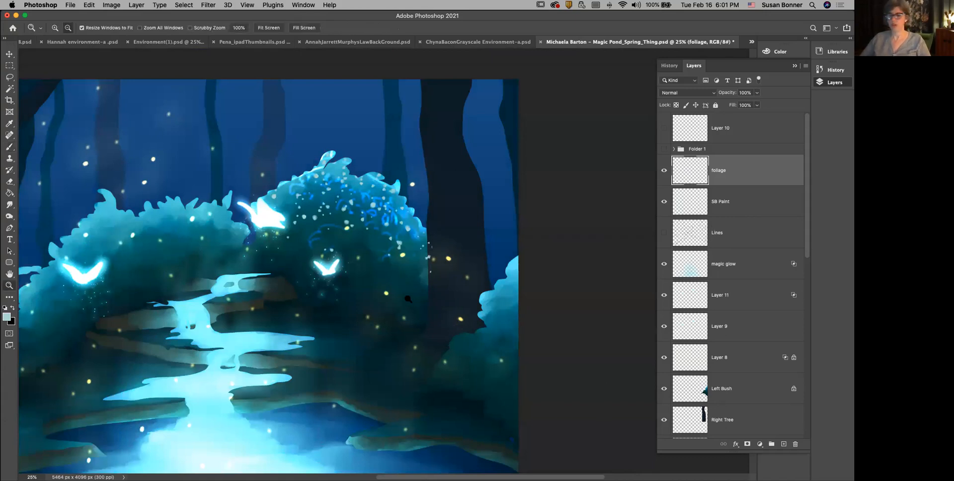
{"action": "left_click", "coordinate": [421, 299], "text": "alt"}
{"action": "left_click", "coordinate": [421, 299], "text": "alt"}
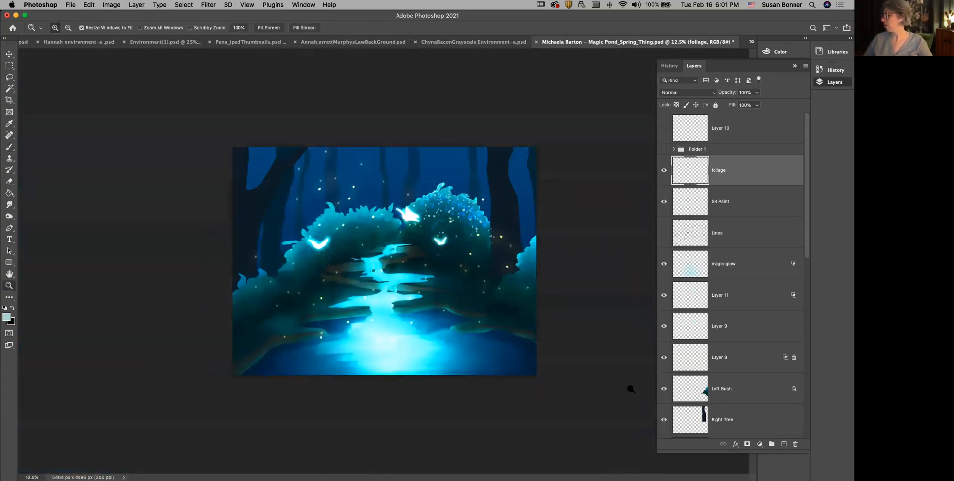
{"action": "left_click", "coordinate": [665, 171]}
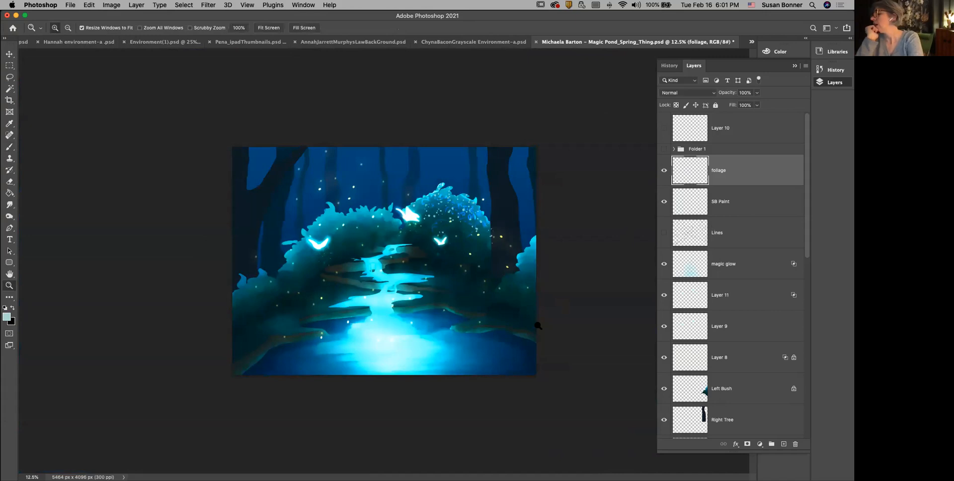
{"action": "left_click", "coordinate": [445, 208]}
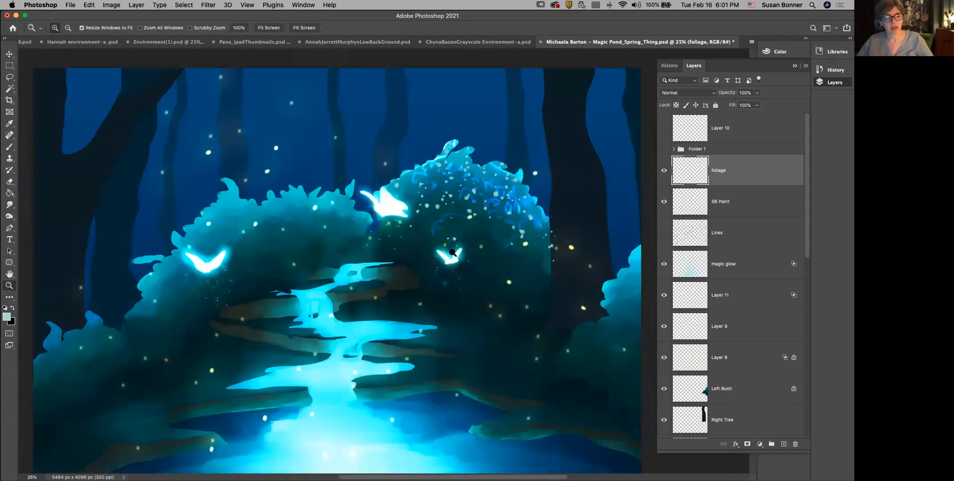
{"action": "left_click", "coordinate": [453, 253], "text": "alt"}
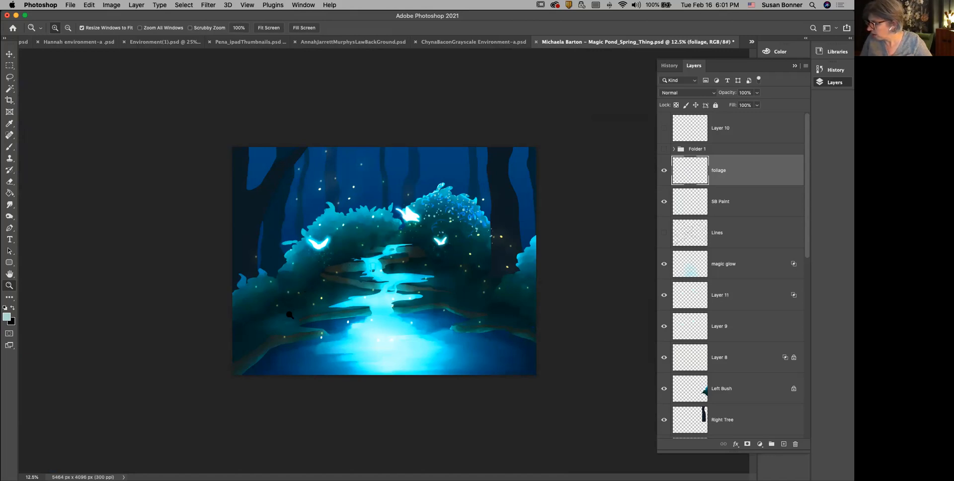
Step: Add a new layer above foliage and name it "structure"
{"action": "left_click", "coordinate": [784, 444]}
{"action": "double_click", "coordinate": [718, 170]}
{"action": "type", "text": "s"}
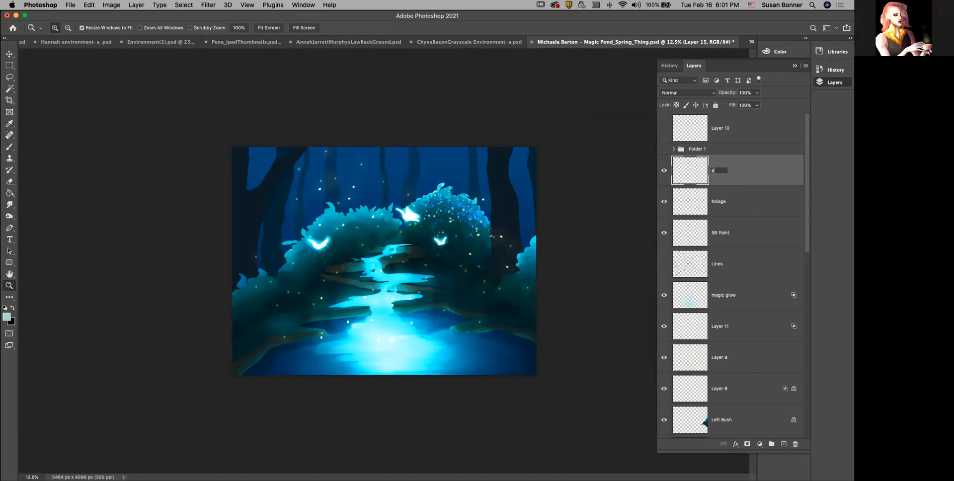
{"action": "type", "text": "truction"}
{"action": "key", "text": "BackSpace"}
{"action": "key", "text": "BackSpace"}
{"action": "key", "text": "Return"}
Step: Sample a dark blue beside the left bush and replace the spatter brush with a recently used textured round brush
{"action": "key", "text": "b"}
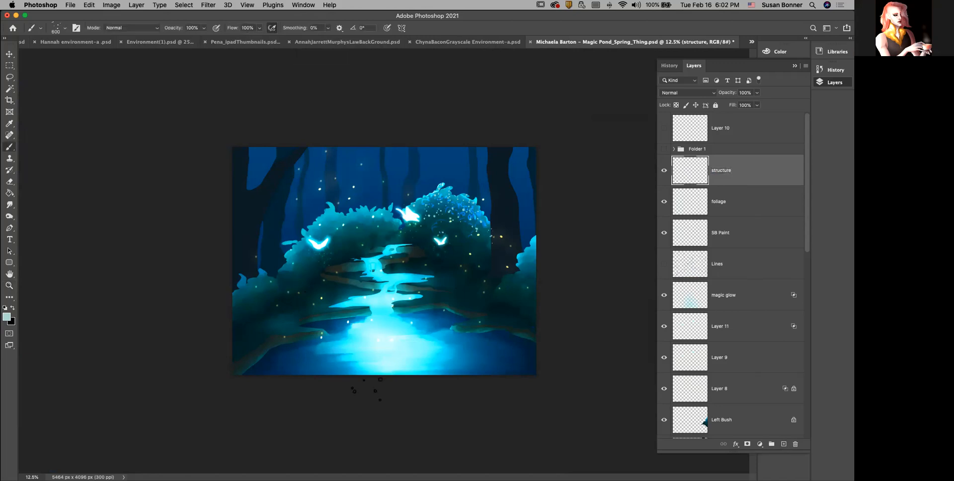
{"action": "key", "text": "i"}
{"action": "left_click", "coordinate": [283, 252]}
{"action": "key", "text": "b"}
{"action": "left_click", "coordinate": [64, 28]}
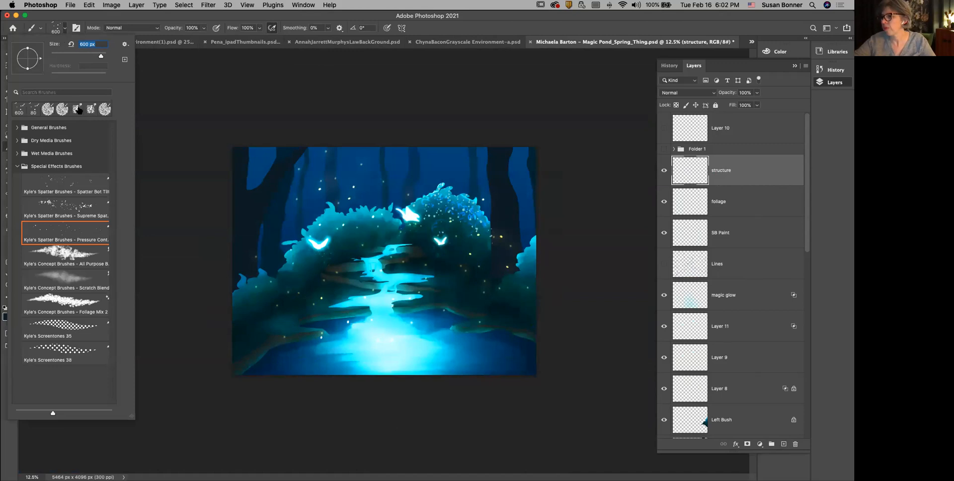
{"action": "left_click", "coordinate": [104, 109]}
{"action": "left_click", "coordinate": [445, 87]}
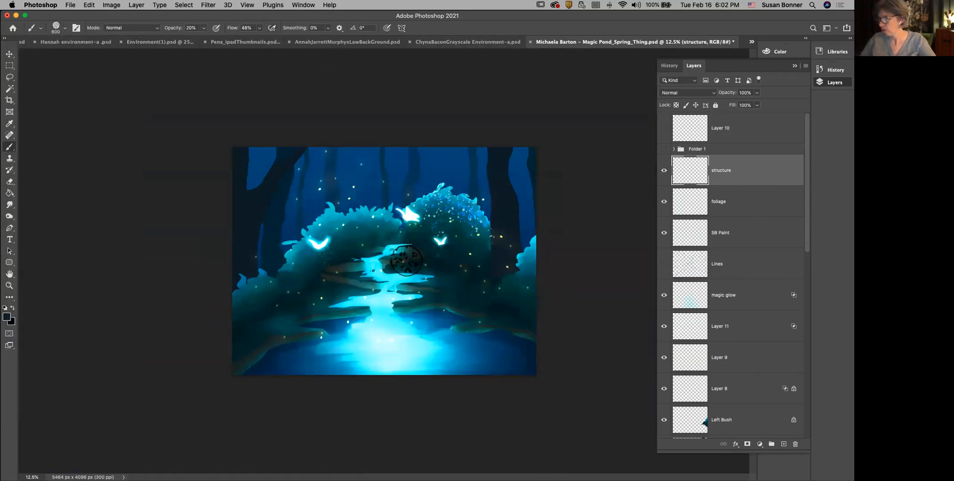
Step: Reduce the brush to 70 px at 80% opacity and paint dark strokes over the brown ledges beside the upper stream
{"action": "key", "text": "bracketleft"}
{"action": "key", "text": "bracketleft"}
{"action": "key", "text": "bracketleft"}
{"action": "key", "text": "bracketleft"}
{"action": "key", "text": "bracketleft"}
{"action": "key", "text": "bracketleft"}
{"action": "key", "text": "bracketleft"}
{"action": "key", "text": "bracketleft"}
{"action": "key", "text": "bracketleft"}
{"action": "key", "text": "bracketleft"}
{"action": "key", "text": "bracketleft"}
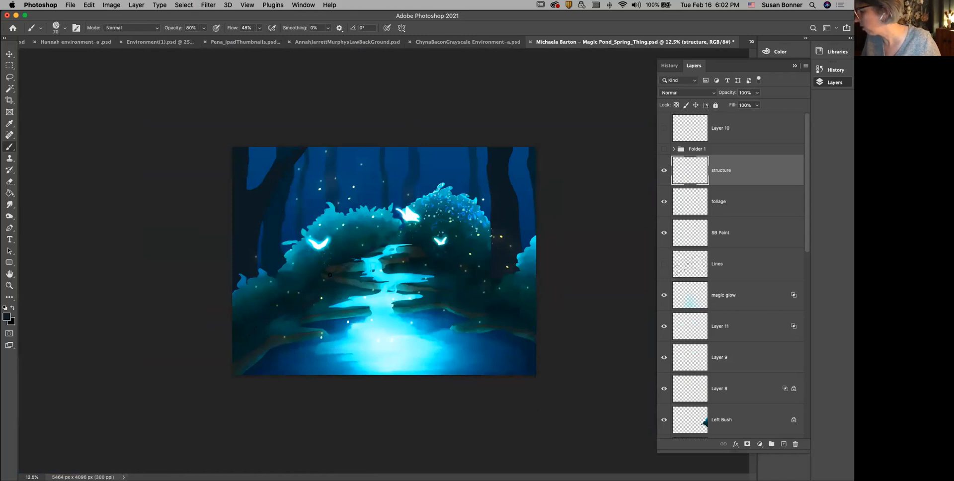
{"action": "left_click_drag", "start_coordinate": [334, 271], "coordinate": [330, 274]}
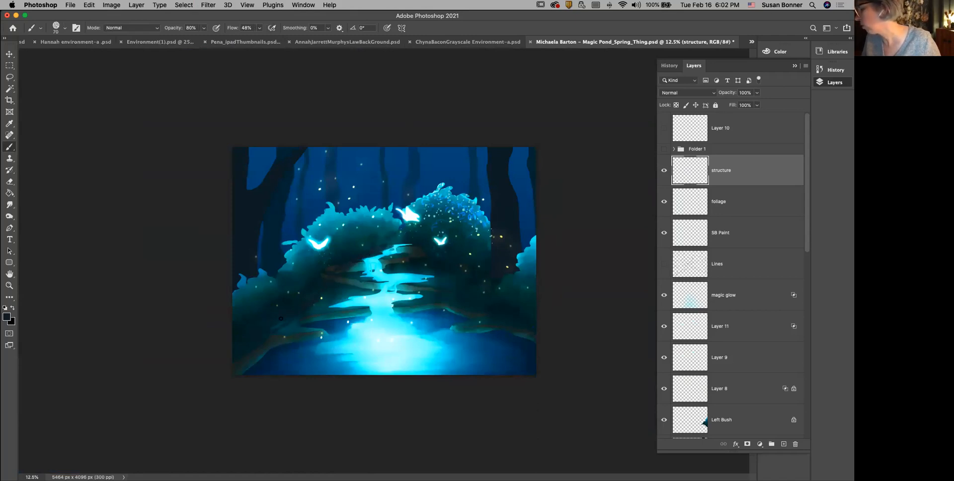
{"action": "left_click_drag", "start_coordinate": [377, 248], "coordinate": [422, 245]}
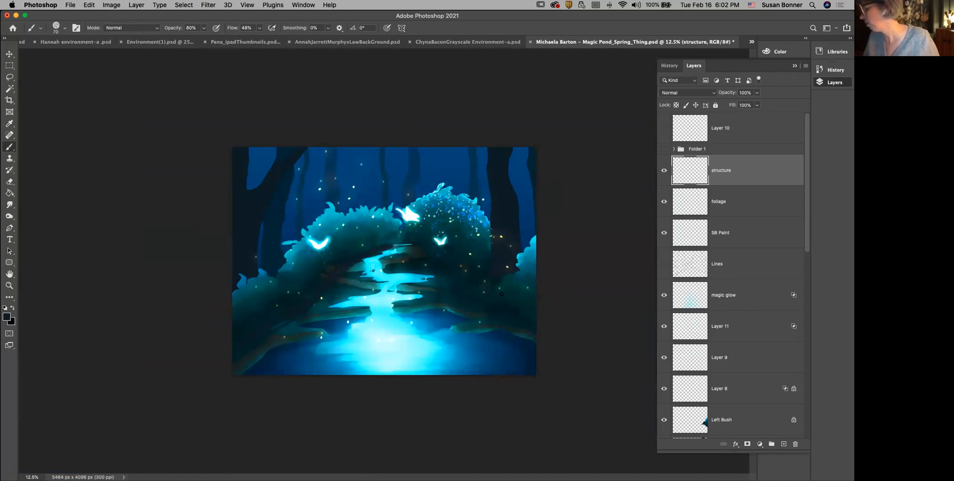
Step: Sample a lighter teal from the pond's edge and paint root-like contour strokes along the banks below both bushes
{"action": "key", "text": "i"}
{"action": "left_click", "coordinate": [455, 323]}
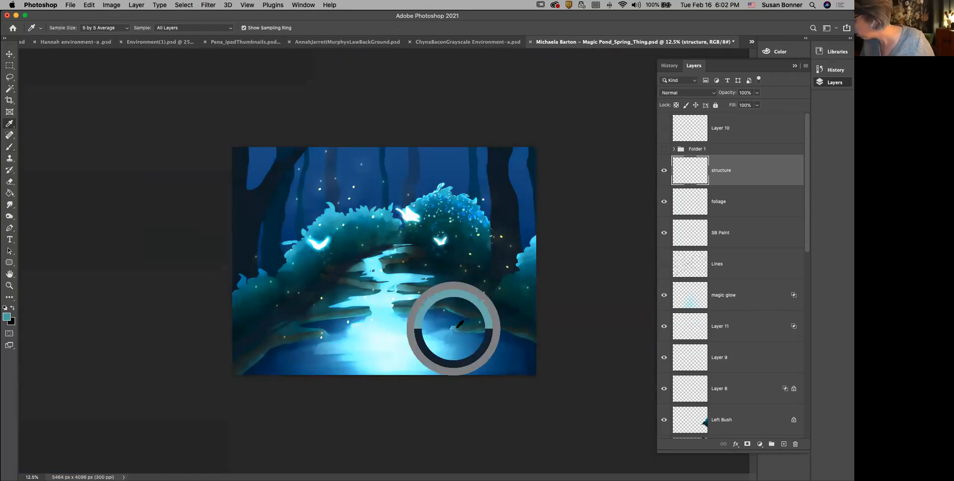
{"action": "key", "text": "b"}
{"action": "left_click_drag", "start_coordinate": [459, 278], "coordinate": [535, 314]}
{"action": "left_click_drag", "start_coordinate": [422, 251], "coordinate": [446, 276]}
{"action": "mouse_move", "coordinate": [290, 305]}
{"action": "left_mouse_down"}
{"action": "mouse_move", "coordinate": [315, 299]}
{"action": "mouse_move", "coordinate": [350, 258]}
{"action": "mouse_move", "coordinate": [258, 332]}
{"action": "mouse_move", "coordinate": [285, 323]}
{"action": "left_mouse_up"}
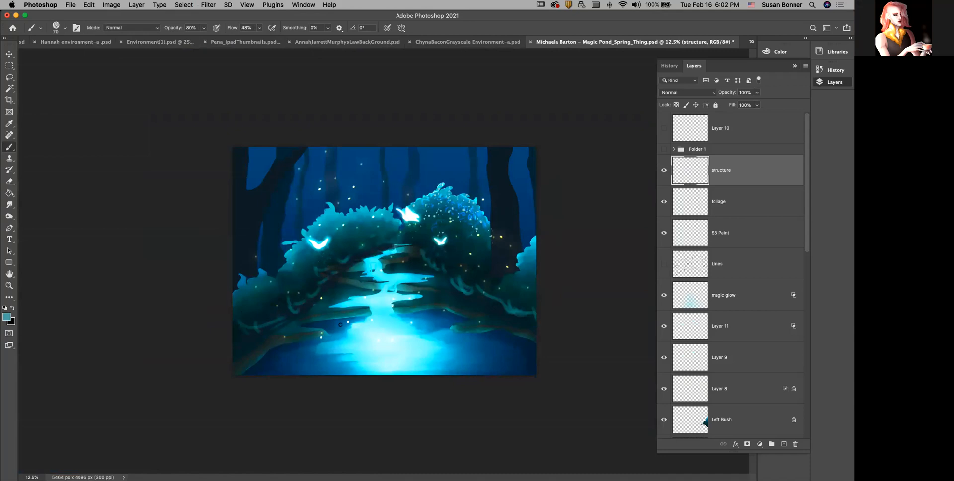
Step: Darken the brown ledges around the pond with a dark teal sampled from the left bank, and reset the colours to black and white
{"action": "key", "text": "i"}
{"action": "left_click", "coordinate": [285, 305]}
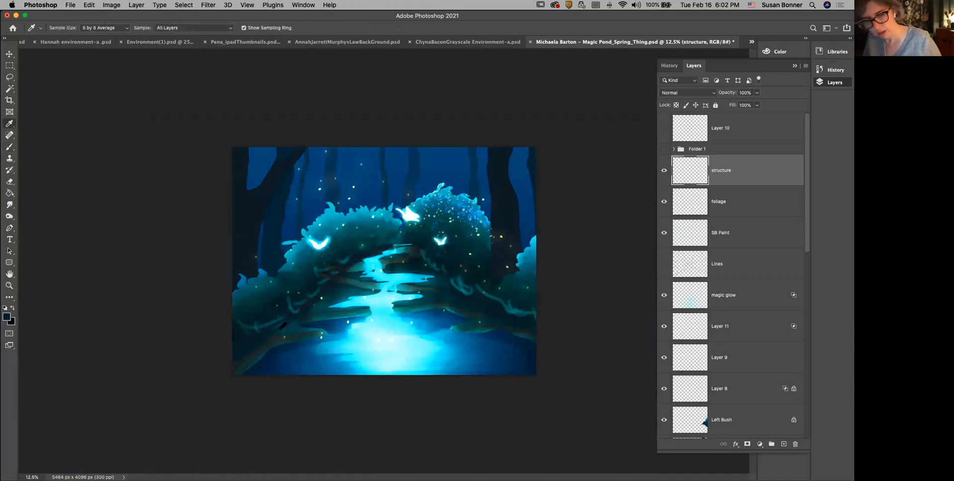
{"action": "key", "text": "b"}
{"action": "mouse_move", "coordinate": [282, 338]}
{"action": "left_mouse_down"}
{"action": "mouse_move", "coordinate": [352, 315]}
{"action": "mouse_move", "coordinate": [311, 320]}
{"action": "mouse_move", "coordinate": [364, 312]}
{"action": "mouse_move", "coordinate": [328, 315]}
{"action": "left_mouse_up"}
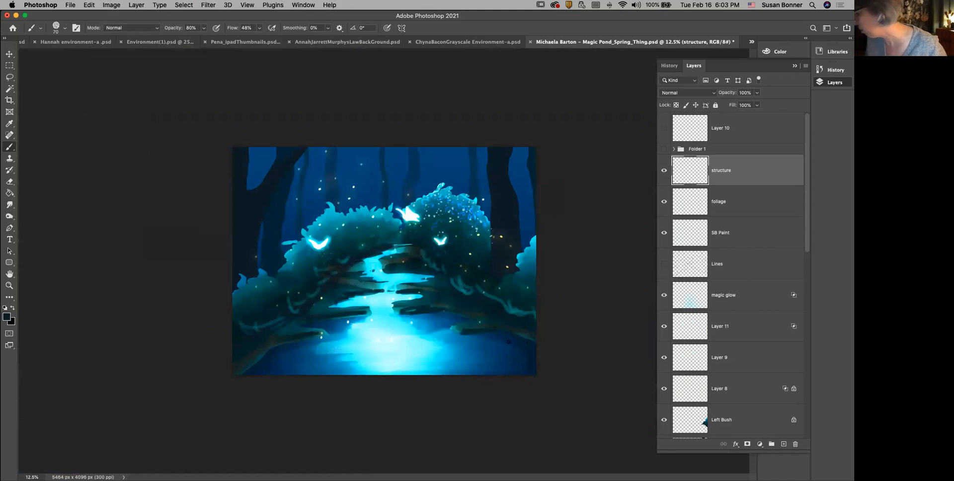
{"action": "key", "text": "d"}
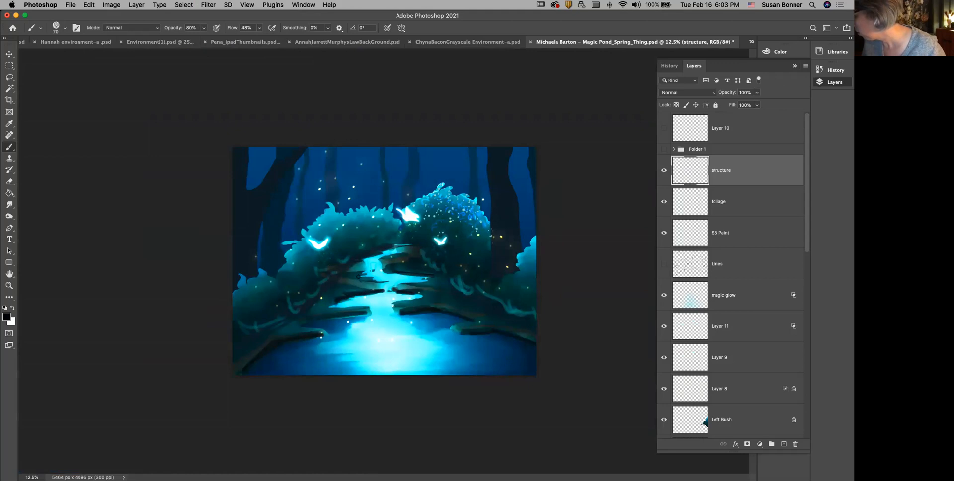
Step: Paint a dark stroke on the ledge beside the upper stream, and sample a teal from the left bush for the brush
{"action": "left_click_drag", "start_coordinate": [362, 262], "coordinate": [373, 259]}
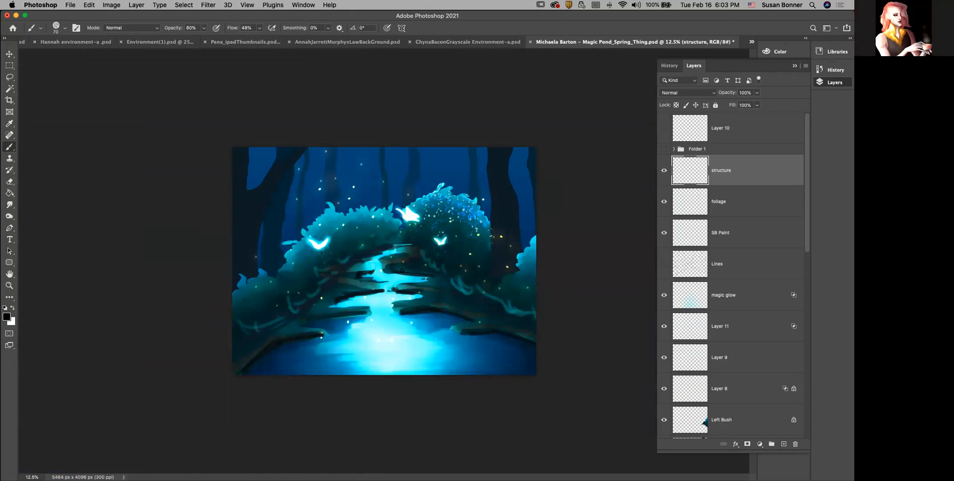
{"action": "key", "text": "i"}
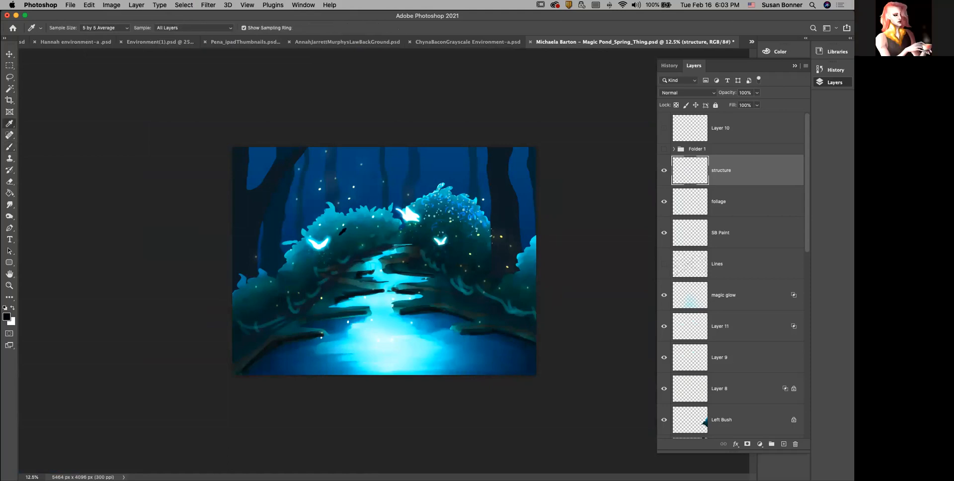
{"action": "left_click", "coordinate": [331, 222]}
{"action": "key", "text": "b"}
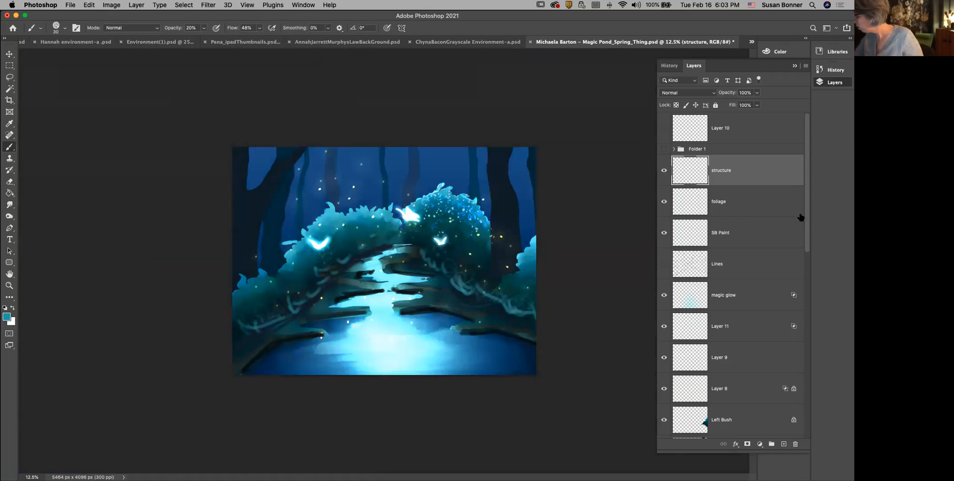
Step: Select the magic glow layer and compare the painting with the glow hidden and shown
{"action": "left_click_drag", "start_coordinate": [807, 238], "coordinate": [807, 243]}
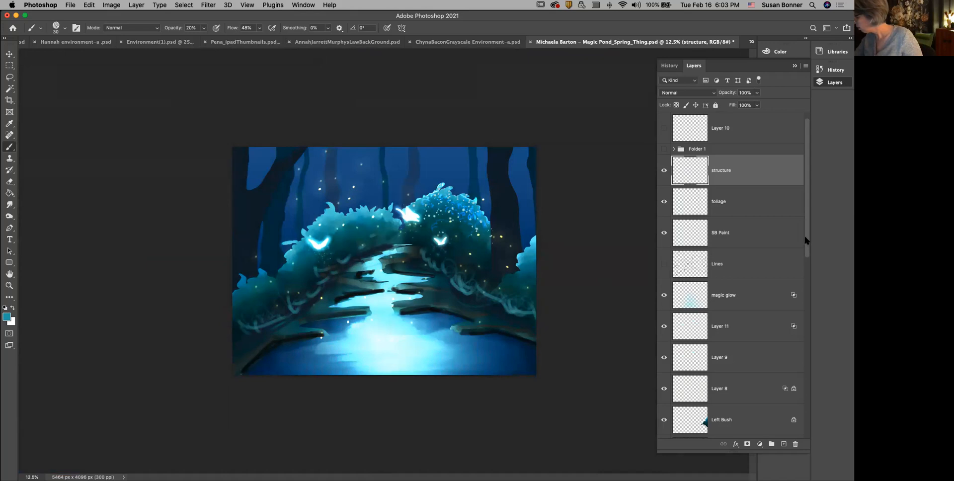
{"action": "left_click", "coordinate": [688, 298]}
{"action": "left_click", "coordinate": [665, 296]}
{"action": "left_click", "coordinate": [665, 296]}
{"action": "left_click", "coordinate": [664, 296]}
{"action": "left_click", "coordinate": [664, 297]}
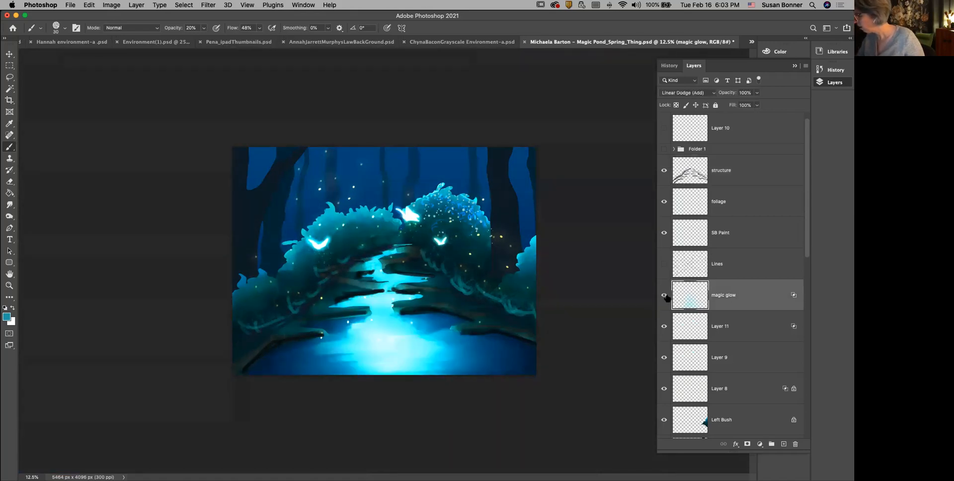
{"action": "left_click", "coordinate": [664, 296]}
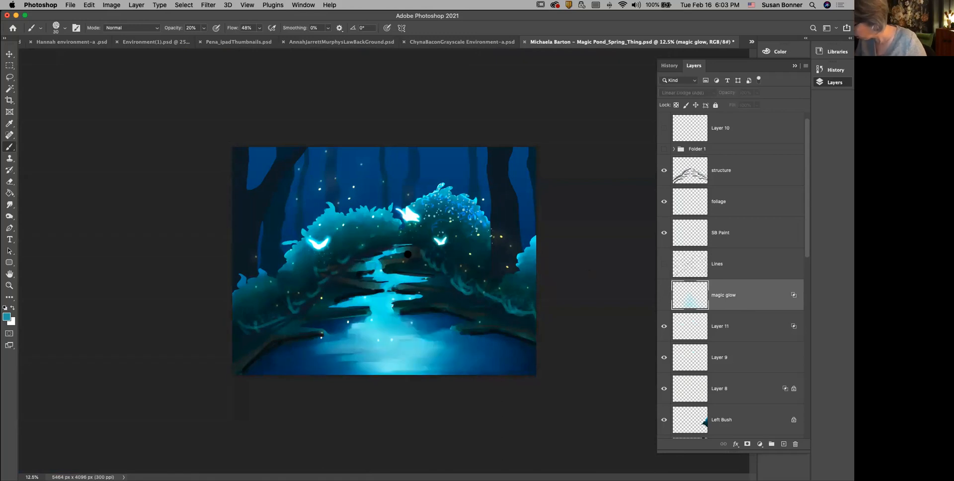
{"action": "left_click", "coordinate": [664, 297]}
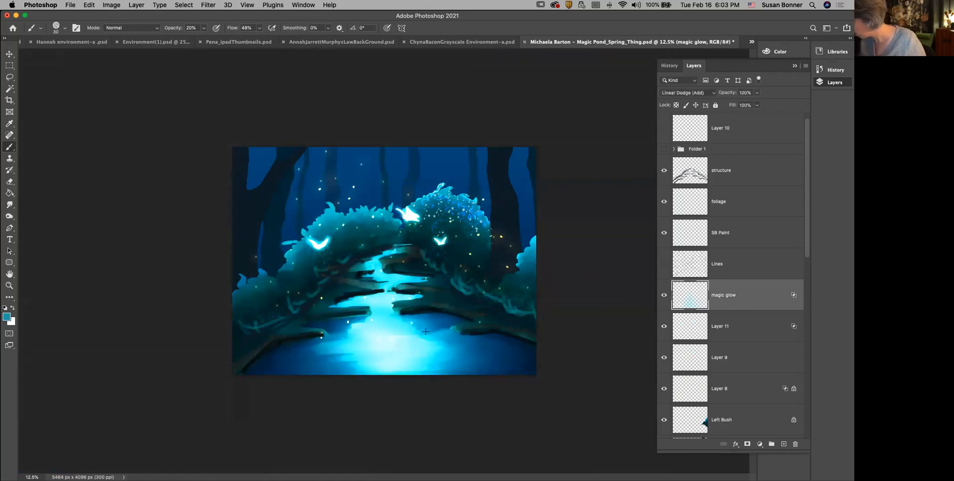
{"action": "left_click", "coordinate": [665, 295]}
{"action": "left_click", "coordinate": [665, 297]}
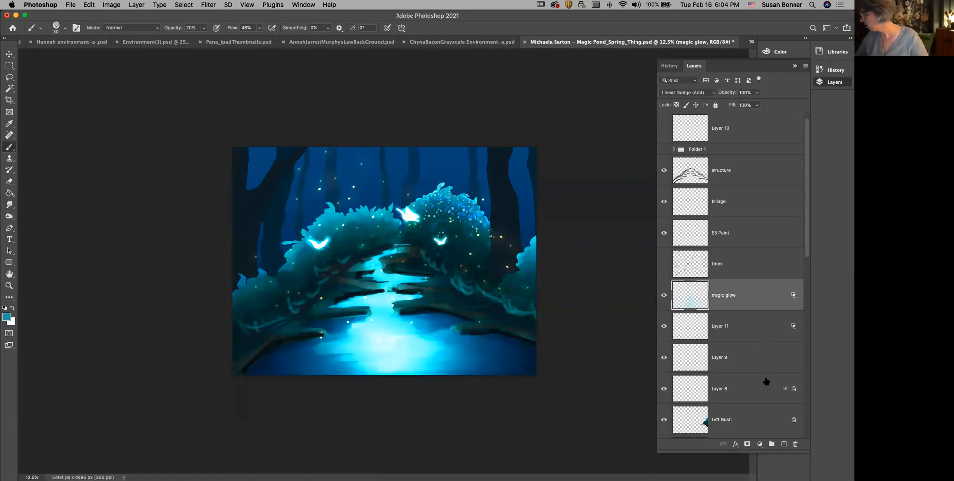
Step: Add a Curves adjustment layer above the magic glow layer and clip it to that layer
{"action": "left_click", "coordinate": [760, 444]}
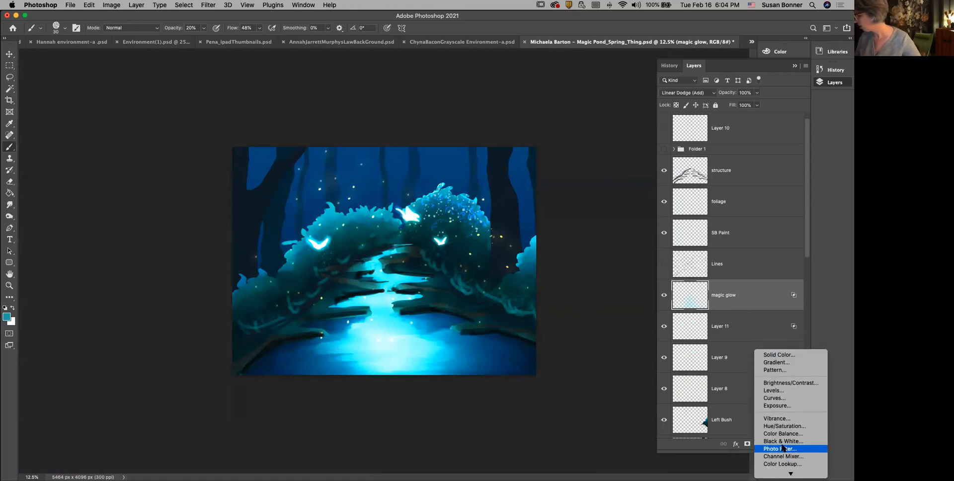
{"action": "left_click", "coordinate": [788, 400]}
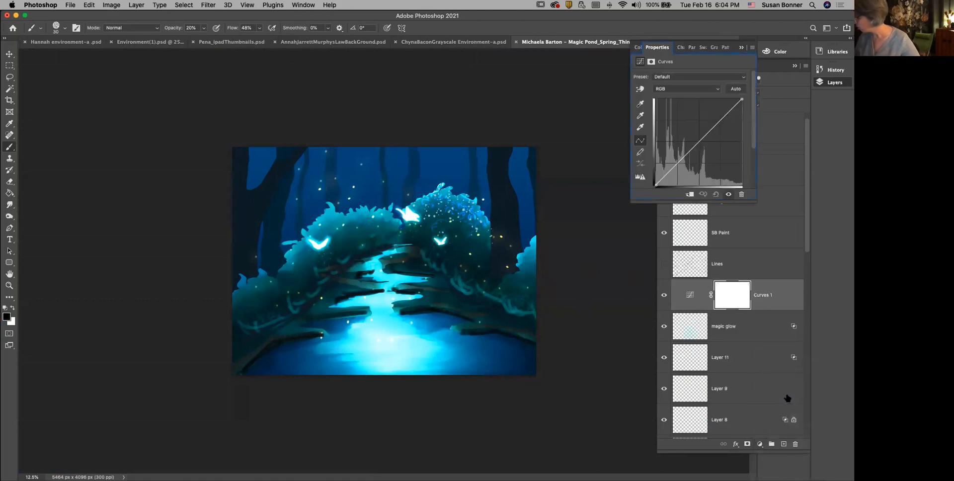
{"action": "left_click", "coordinate": [691, 194]}
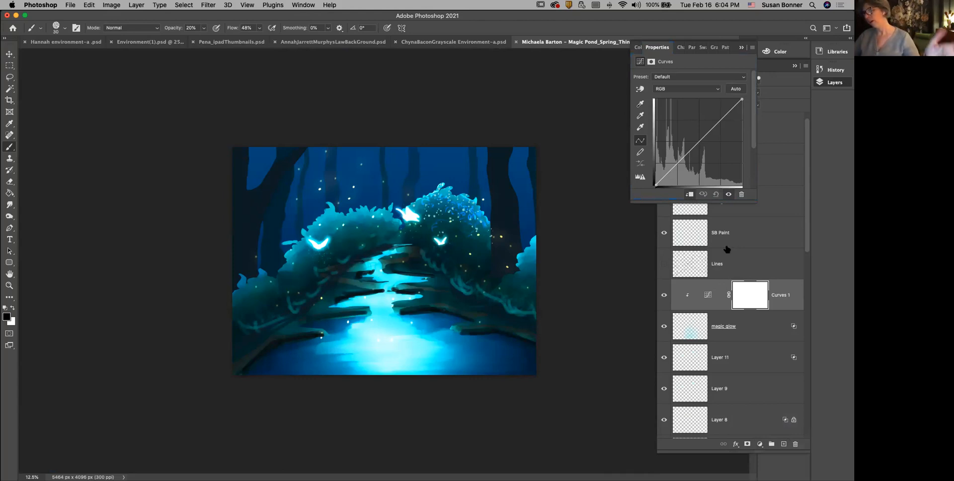
Step: Dim the glow by lowering the curve's white point almost to black with the black point kept low, and compare before and after
{"action": "left_click_drag", "start_coordinate": [742, 99], "coordinate": [742, 145]}
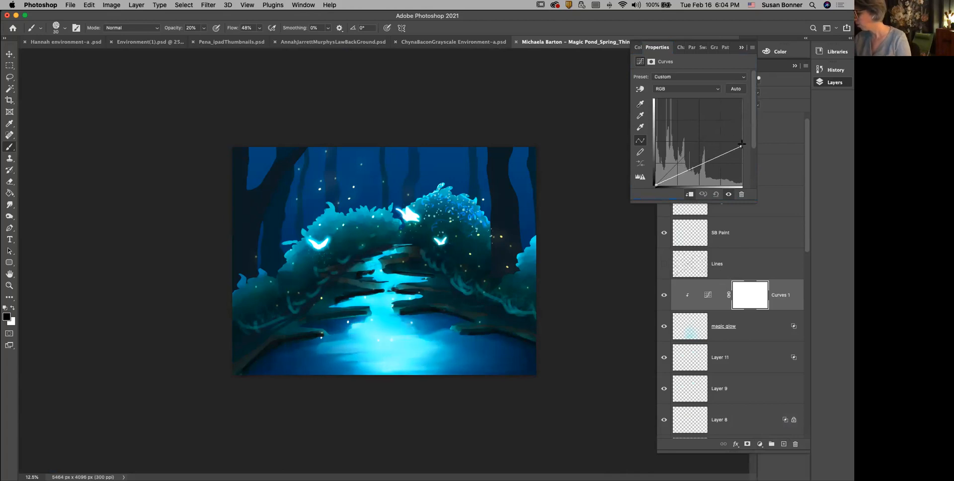
{"action": "left_click_drag", "start_coordinate": [656, 184], "coordinate": [656, 168]}
{"action": "left_click_drag", "start_coordinate": [742, 144], "coordinate": [741, 163]}
{"action": "left_click_drag", "start_coordinate": [740, 170], "coordinate": [740, 173]}
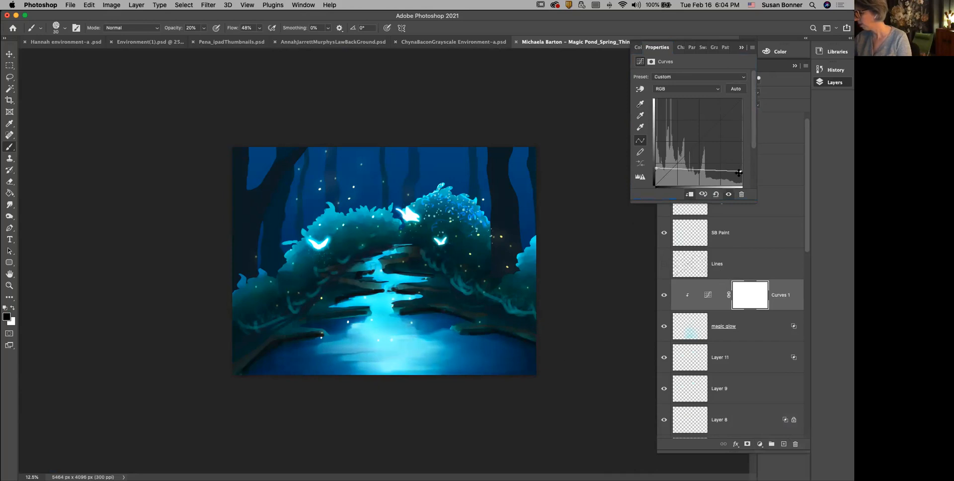
{"action": "left_click_drag", "start_coordinate": [657, 169], "coordinate": [656, 185]}
{"action": "left_click_drag", "start_coordinate": [740, 171], "coordinate": [741, 177]}
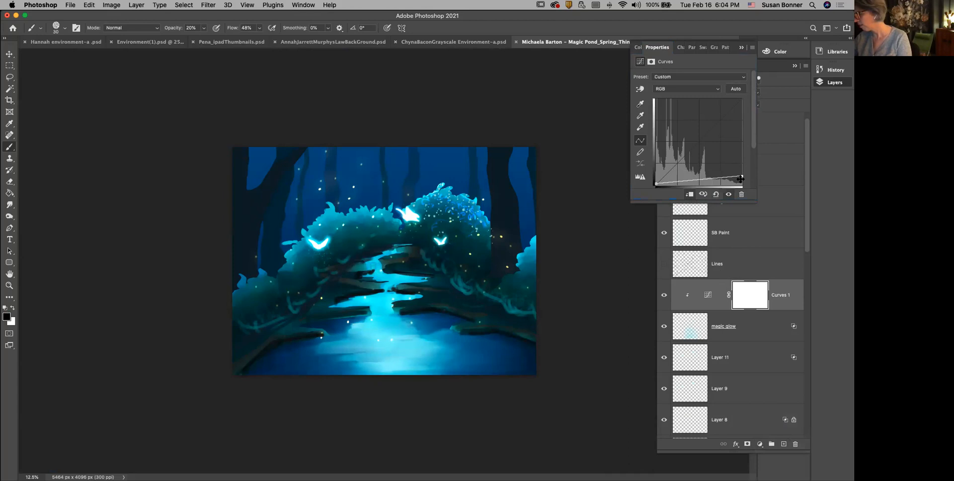
{"action": "left_click", "coordinate": [729, 194]}
{"action": "left_click", "coordinate": [728, 194]}
{"action": "left_click", "coordinate": [729, 194]}
{"action": "left_click", "coordinate": [729, 194]}
Step: Target the Curves 1 layer mask and choose the Soft Round general brush, enlarged to 1600 px
{"action": "left_click", "coordinate": [799, 296]}
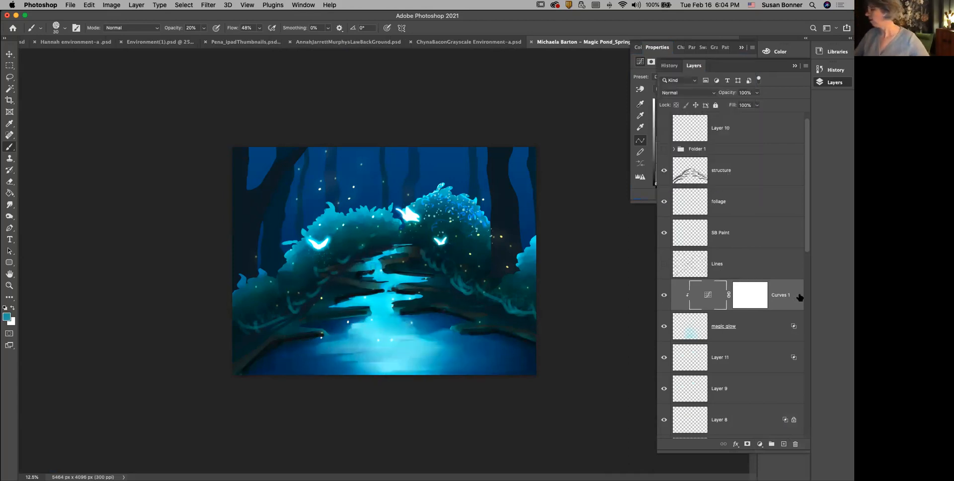
{"action": "left_click", "coordinate": [754, 301]}
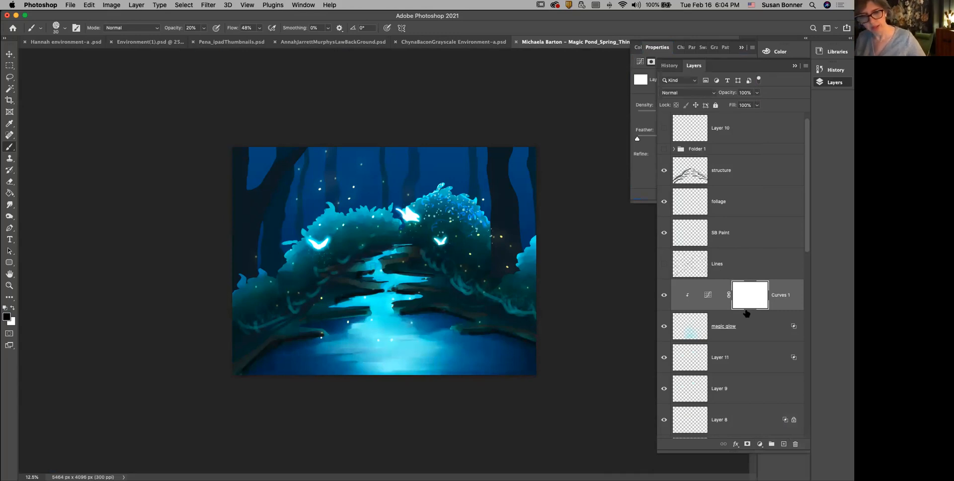
{"action": "left_click", "coordinate": [64, 28]}
{"action": "left_click", "coordinate": [331, 18]}
{"action": "left_click", "coordinate": [63, 28]}
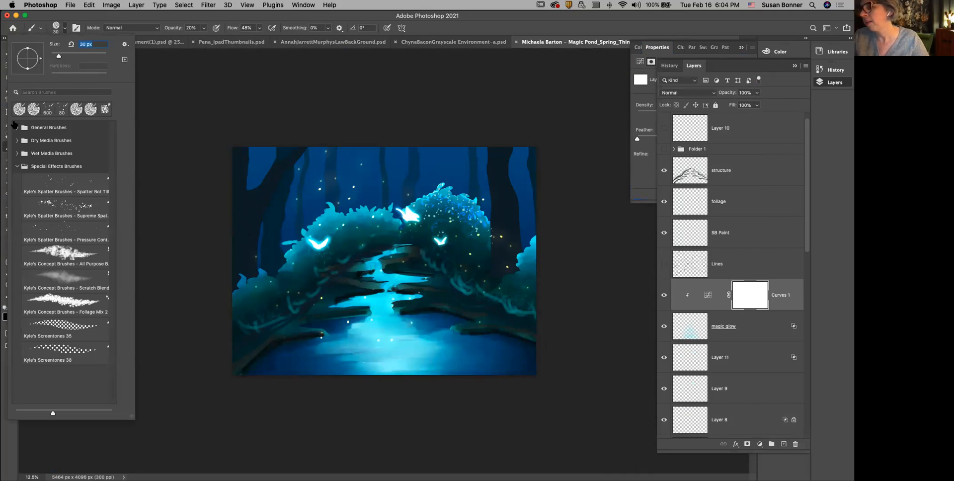
{"action": "left_click", "coordinate": [17, 127]}
{"action": "left_click", "coordinate": [75, 148]}
{"action": "left_click", "coordinate": [389, 104]}
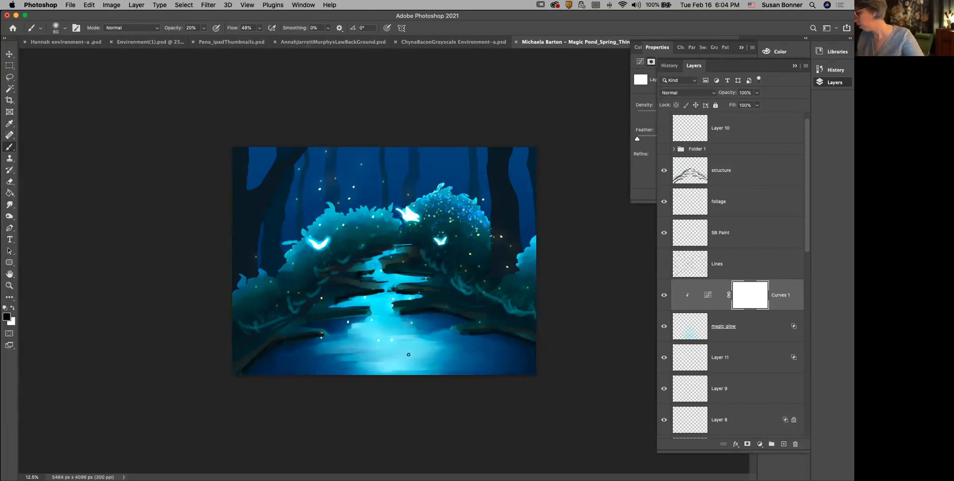
{"action": "key", "text": "bracketright"}
{"action": "key", "text": "bracketright"}
{"action": "key", "text": "bracketright"}
{"action": "key", "text": "bracketright"}
{"action": "key", "text": "bracketright"}
{"action": "key", "text": "bracketright"}
{"action": "key", "text": "bracketright"}
{"action": "key", "text": "bracketright"}
{"action": "key", "text": "bracketright"}
{"action": "key", "text": "bracketright"}
{"action": "key", "text": "bracketright"}
{"action": "key", "text": "bracketright"}
{"action": "key", "text": "bracketright"}
{"action": "key", "text": "bracketright"}
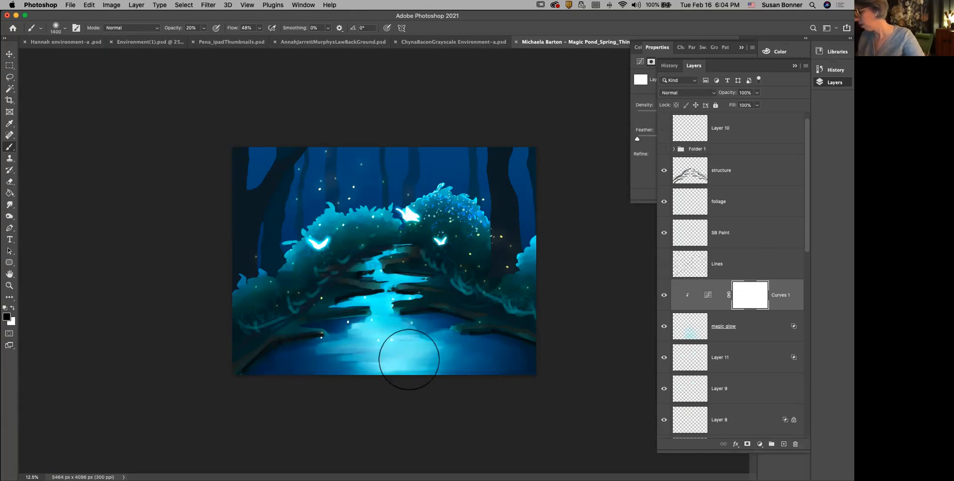
Step: Paint black on the Curves mask over the foreground pond and up the stream to restore the glow there, and compare the effect
{"action": "mouse_move", "coordinate": [410, 360]}
{"action": "left_mouse_down"}
{"action": "mouse_move", "coordinate": [374, 346]}
{"action": "mouse_move", "coordinate": [329, 375]}
{"action": "mouse_move", "coordinate": [406, 363]}
{"action": "mouse_move", "coordinate": [380, 331]}
{"action": "mouse_move", "coordinate": [331, 389]}
{"action": "mouse_move", "coordinate": [412, 351]}
{"action": "mouse_move", "coordinate": [368, 316]}
{"action": "mouse_move", "coordinate": [350, 373]}
{"action": "mouse_move", "coordinate": [419, 331]}
{"action": "mouse_move", "coordinate": [317, 339]}
{"action": "mouse_move", "coordinate": [407, 397]}
{"action": "mouse_move", "coordinate": [426, 335]}
{"action": "mouse_move", "coordinate": [331, 373]}
{"action": "left_mouse_up"}
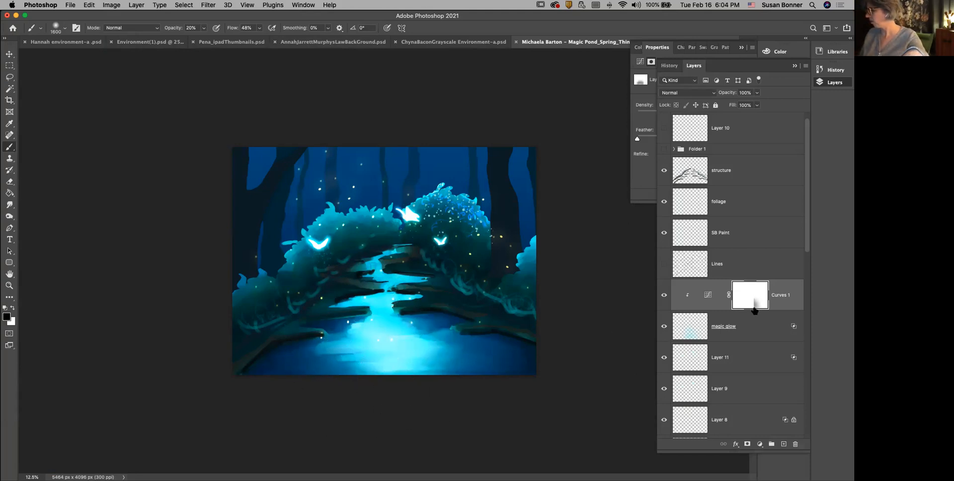
{"action": "mouse_move", "coordinate": [509, 391]}
{"action": "left_mouse_down"}
{"action": "mouse_move", "coordinate": [462, 360]}
{"action": "mouse_move", "coordinate": [419, 374]}
{"action": "mouse_move", "coordinate": [452, 326]}
{"action": "mouse_move", "coordinate": [432, 303]}
{"action": "left_mouse_up"}
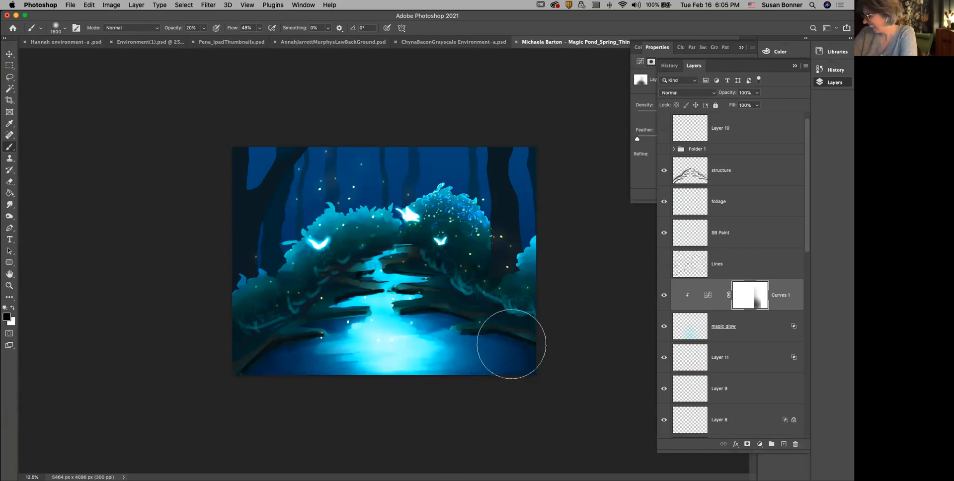
{"action": "left_click", "coordinate": [665, 295]}
{"action": "left_click", "coordinate": [664, 297]}
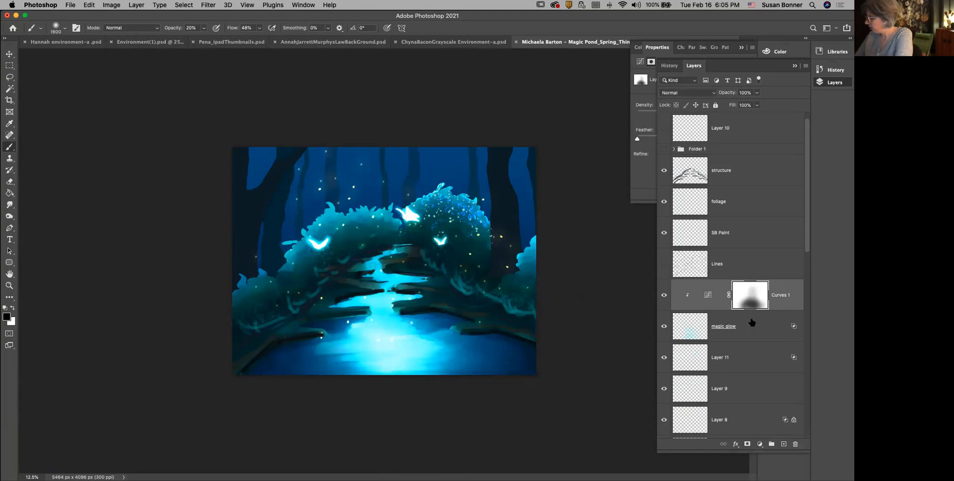
Step: Add a layer named "back n space river" above the Curves layer and sample a dark blue from the pond for the brush
{"action": "left_click", "coordinate": [784, 444]}
{"action": "double_click", "coordinate": [722, 295]}
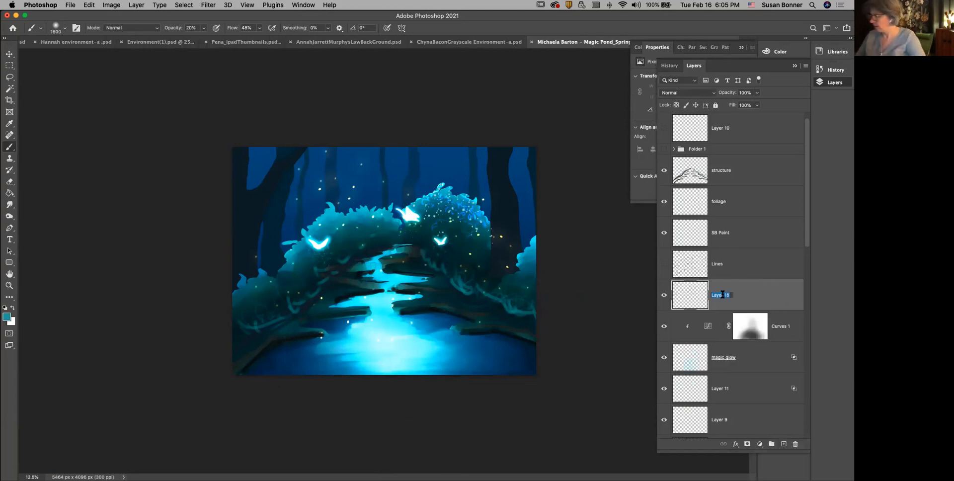
{"action": "type", "text": "back n space river"}
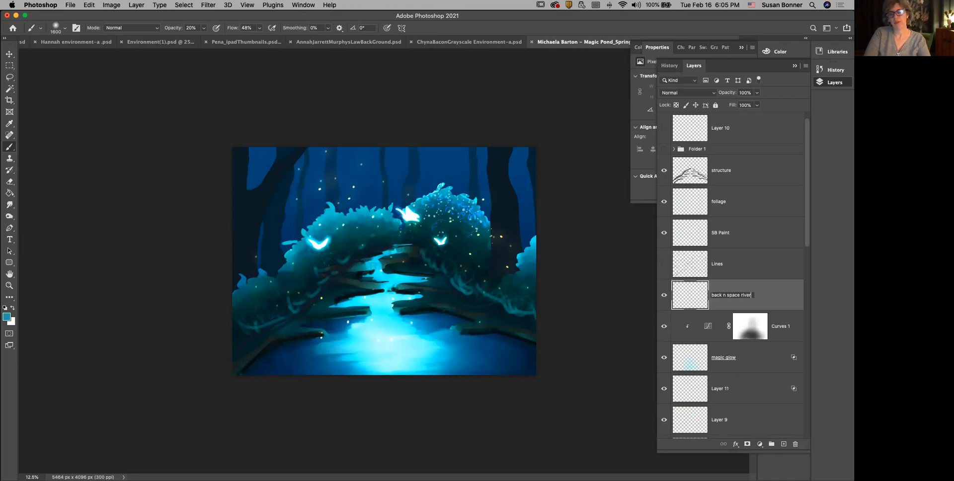
{"action": "key", "text": "Return"}
{"action": "key", "text": "i"}
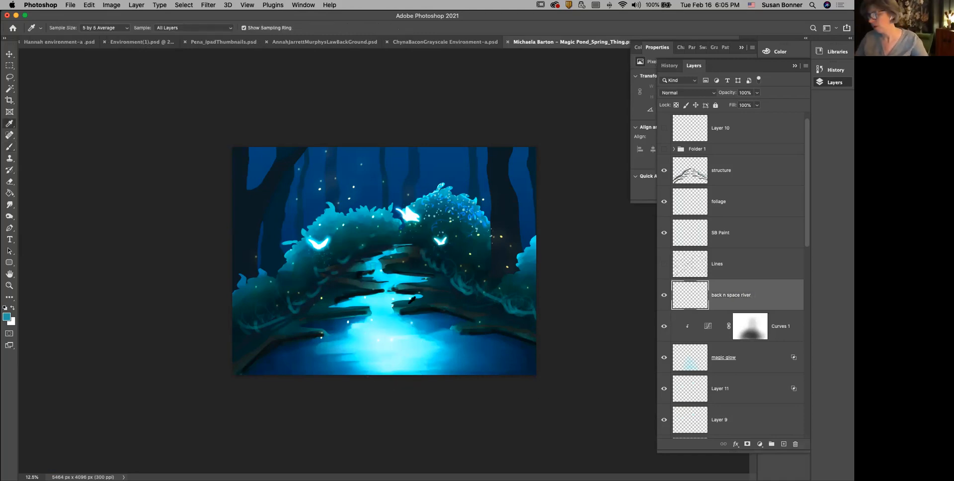
{"action": "left_click", "coordinate": [434, 319]}
{"action": "key", "text": "b"}
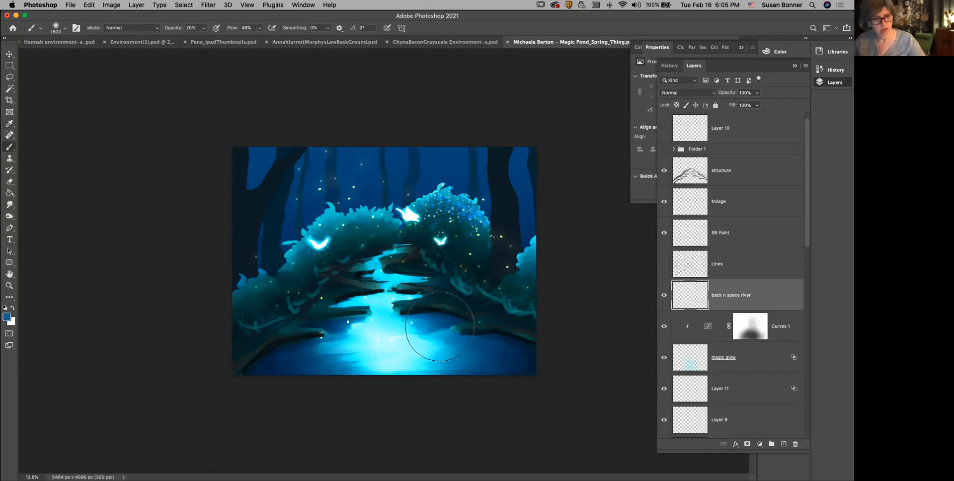
Step: Replace the soft brush with a recently used textured round brush and reduce its size for detailing the upper stream
{"action": "key", "text": "z"}
{"action": "left_click", "coordinate": [410, 282]}
{"action": "left_click", "coordinate": [409, 281]}
{"action": "left_click", "coordinate": [409, 281]}
{"action": "left_click_drag", "start_coordinate": [399, 299], "coordinate": [314, 298]}
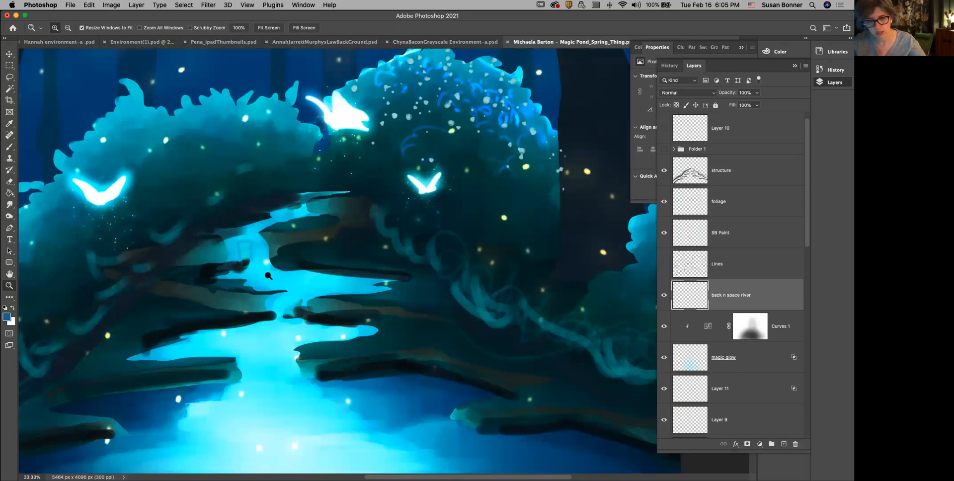
{"action": "key", "text": "b"}
{"action": "left_click", "coordinate": [61, 30]}
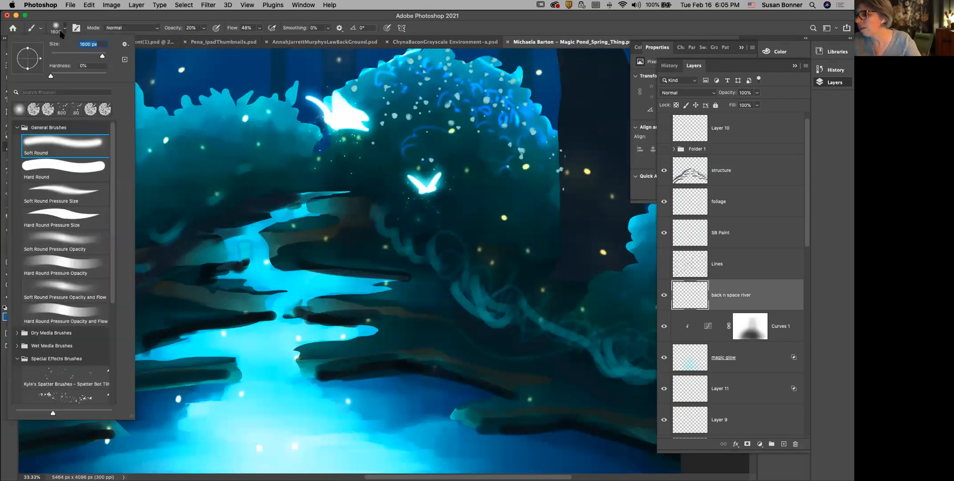
{"action": "left_click", "coordinate": [108, 108]}
{"action": "left_click", "coordinate": [268, 18]}
{"action": "key", "text": "["}
{"action": "key", "text": "["}
{"action": "key", "text": "["}
{"action": "key", "text": "bracketleft"}
{"action": "key", "text": "bracketleft"}
{"action": "key", "text": "bracketleft"}
{"action": "key", "text": "bracketleft"}
{"action": "key", "text": "bracketleft"}
{"action": "key", "text": "bracketleft"}
{"action": "key", "text": "bracketleft"}
{"action": "key", "text": "bracketleft"}
{"action": "key", "text": "bracketleft"}
{"action": "key", "text": "bracketleft"}
{"action": "key", "text": "bracketleft"}
{"action": "key", "text": "bracketleft"}
{"action": "key", "text": "bracketleft"}
{"action": "key", "text": "bracketleft"}
{"action": "key", "text": "bracketleft"}
{"action": "key", "text": "bracketleft"}
{"action": "key", "text": "bracketleft"}
{"action": "key", "text": "bracketleft"}
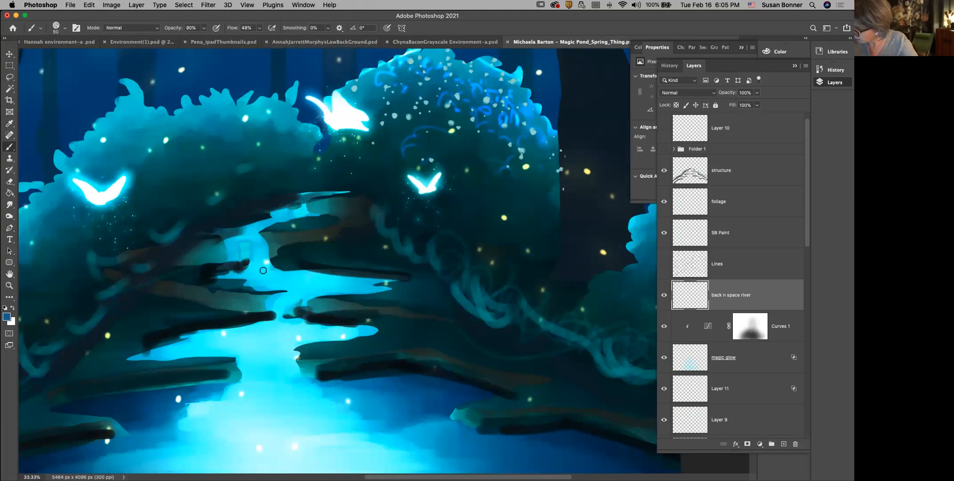
Step: Paint a short blue stroke in the upper stream on the magic glow layer, and reselect the back n space river layer
{"action": "left_click", "coordinate": [693, 367]}
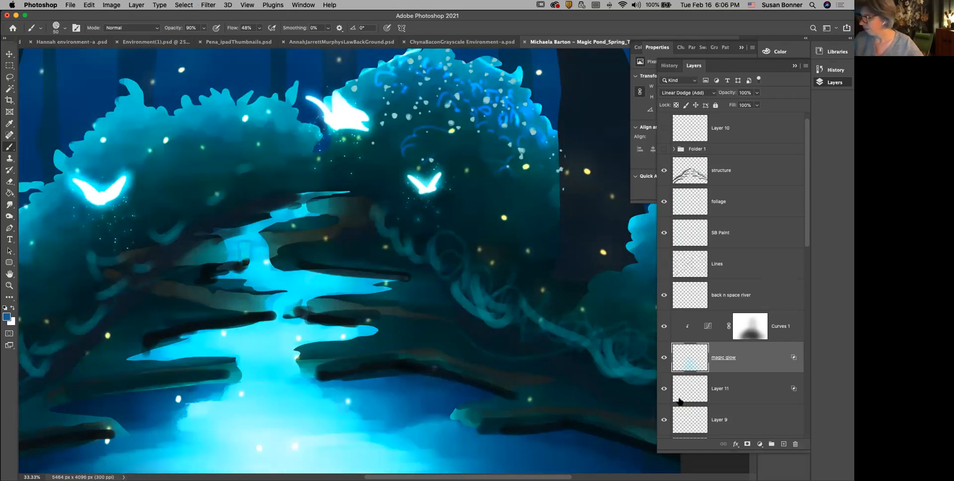
{"action": "left_click_drag", "start_coordinate": [237, 251], "coordinate": [249, 240]}
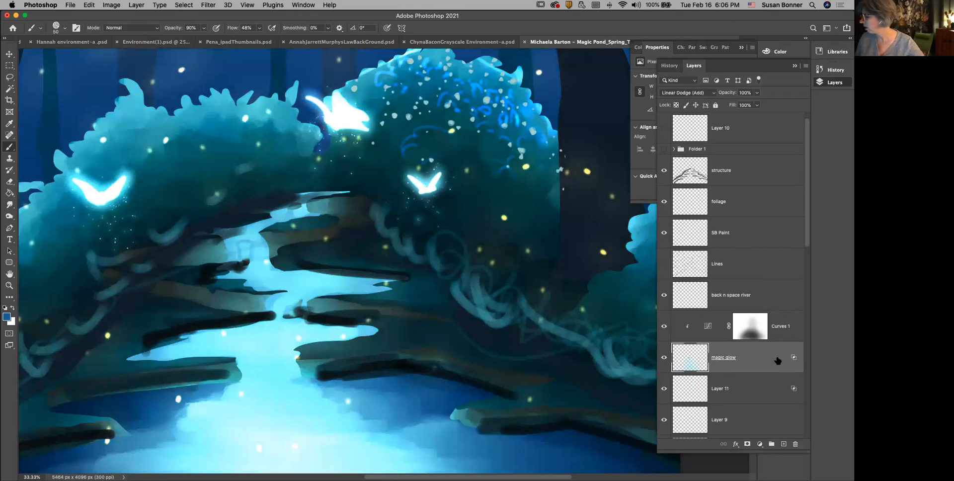
{"action": "left_click", "coordinate": [744, 288]}
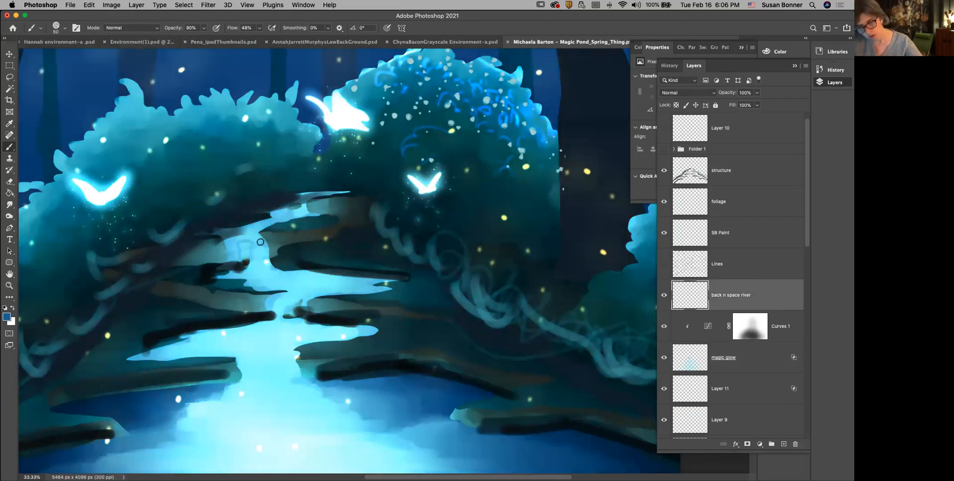
Step: Set the brush to 30% opacity and 15 px, and paint thin blue ripple lines across the upper stream
{"action": "key", "text": "3"}
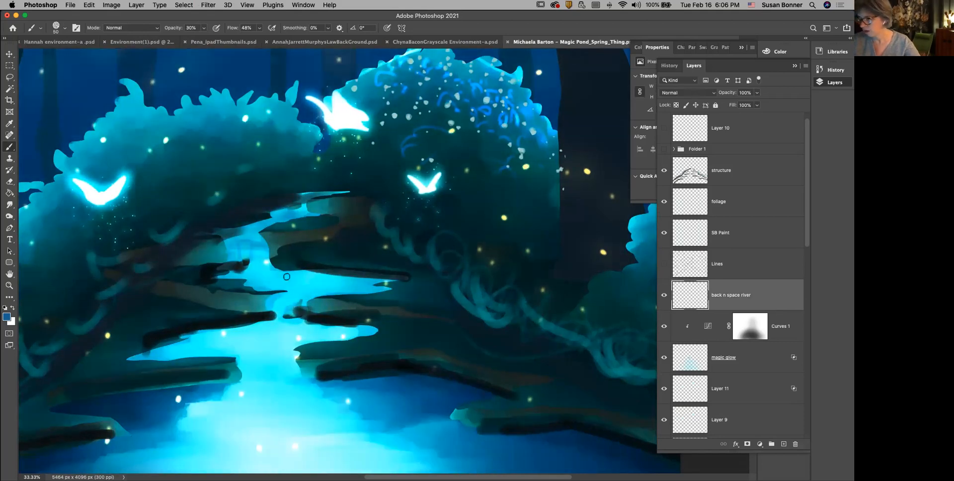
{"action": "key", "text": "p"}
{"action": "key", "text": "b"}
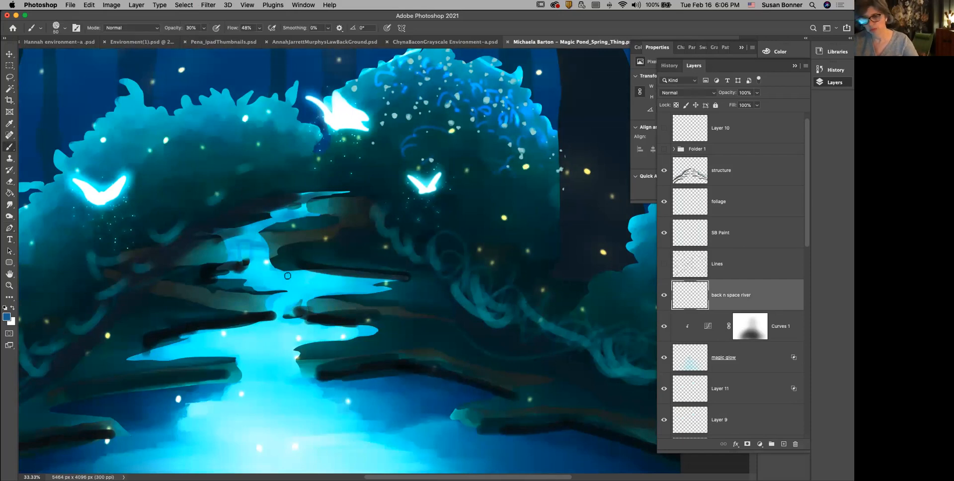
{"action": "key", "text": "bracketleft"}
{"action": "key", "text": "bracketleft"}
{"action": "key", "text": "bracketleft"}
{"action": "key", "text": "bracketleft"}
{"action": "key", "text": "bracketleft"}
{"action": "left_click_drag", "start_coordinate": [256, 280], "coordinate": [344, 284]}
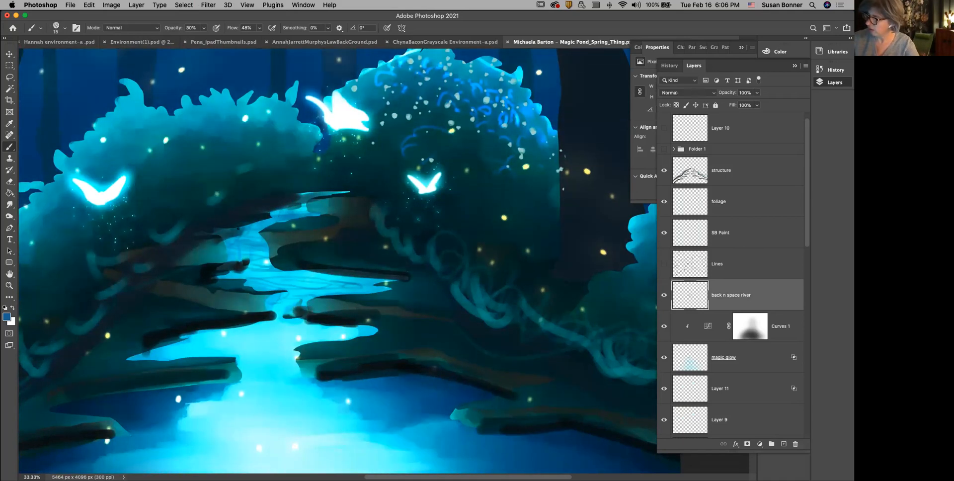
Step: Paint more thin blue ripple lines across the wide middle and lower bends of the stream on the back n space river layer
{"action": "left_click_drag", "start_coordinate": [341, 277], "coordinate": [363, 289]}
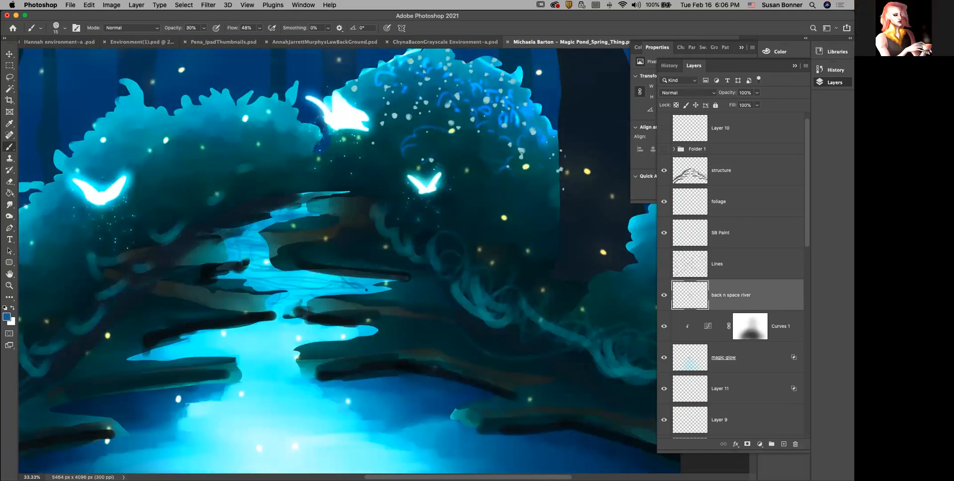
{"action": "left_click_drag", "start_coordinate": [236, 333], "coordinate": [329, 338]}
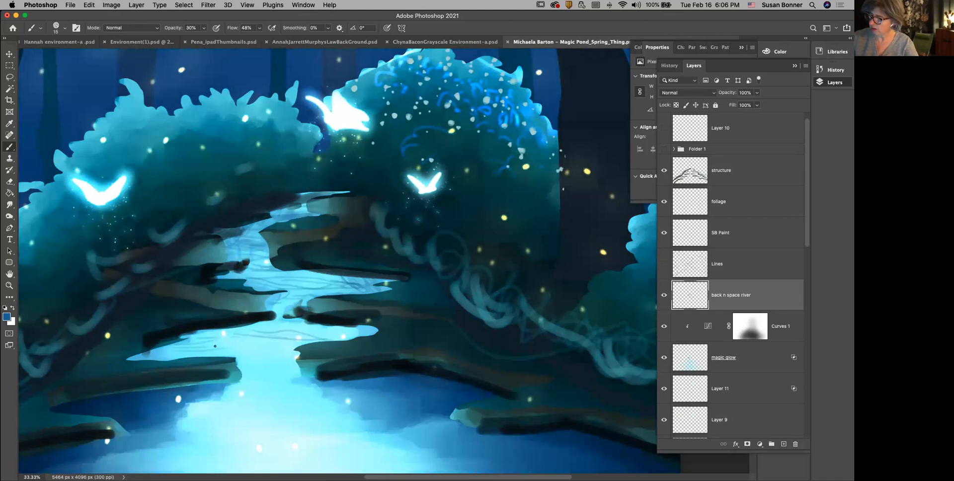
{"action": "mouse_move", "coordinate": [284, 323]}
{"action": "left_mouse_down"}
{"action": "mouse_move", "coordinate": [208, 334]}
{"action": "mouse_move", "coordinate": [260, 325]}
{"action": "left_mouse_up"}
{"action": "left_click_drag", "start_coordinate": [159, 351], "coordinate": [195, 340]}
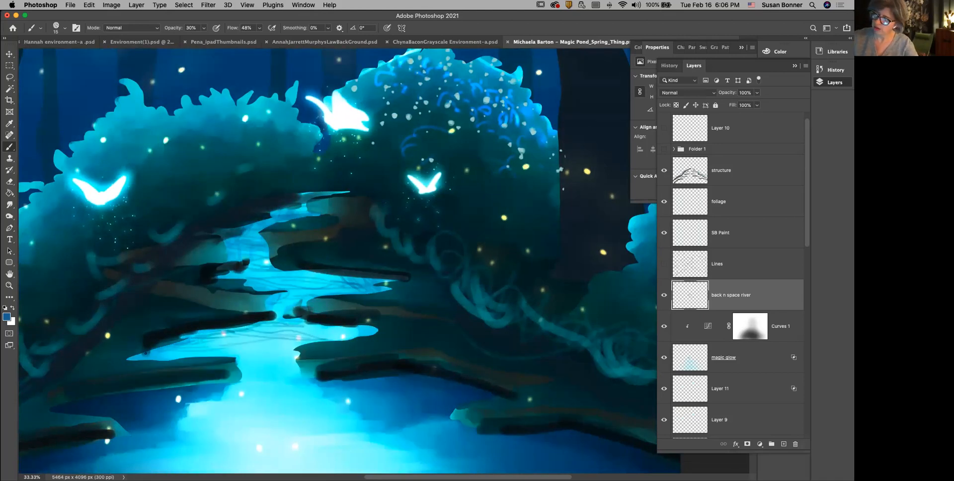
{"action": "mouse_move", "coordinate": [304, 321]}
{"action": "left_mouse_down"}
{"action": "mouse_move", "coordinate": [376, 329]}
{"action": "mouse_move", "coordinate": [342, 330]}
{"action": "left_mouse_up"}
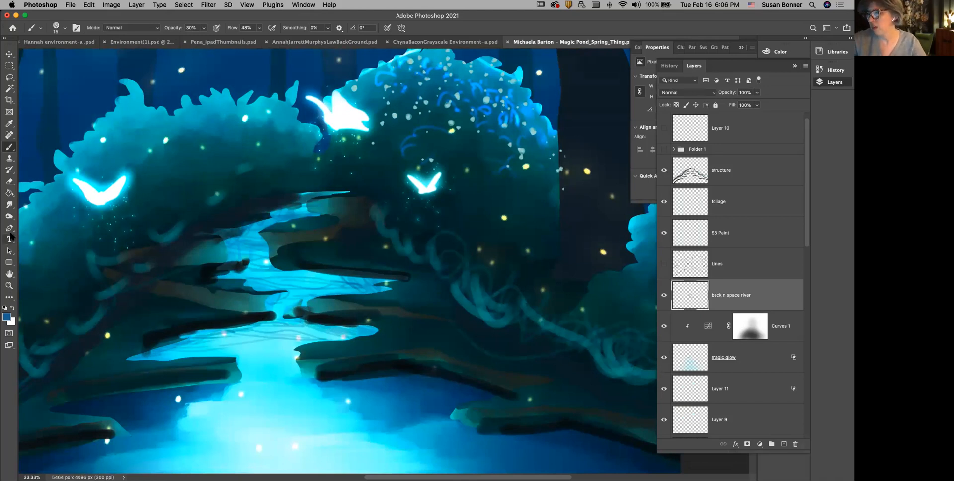
Step: Switch to the Smudge tool at 4% strength and enlarge its brush to 200 px for softening the stream ripples
{"action": "left_click", "coordinate": [9, 207]}
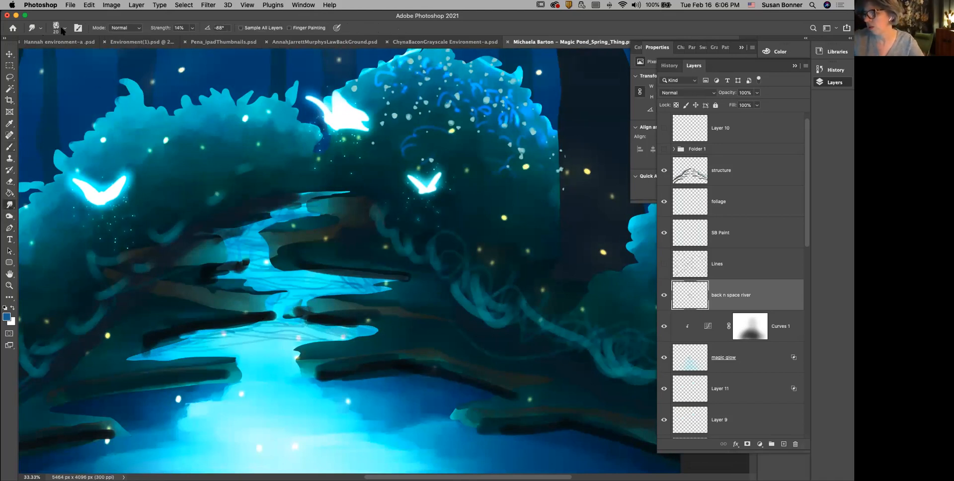
{"action": "left_click", "coordinate": [192, 28]}
{"action": "left_click_drag", "start_coordinate": [191, 38], "coordinate": [188, 38]}
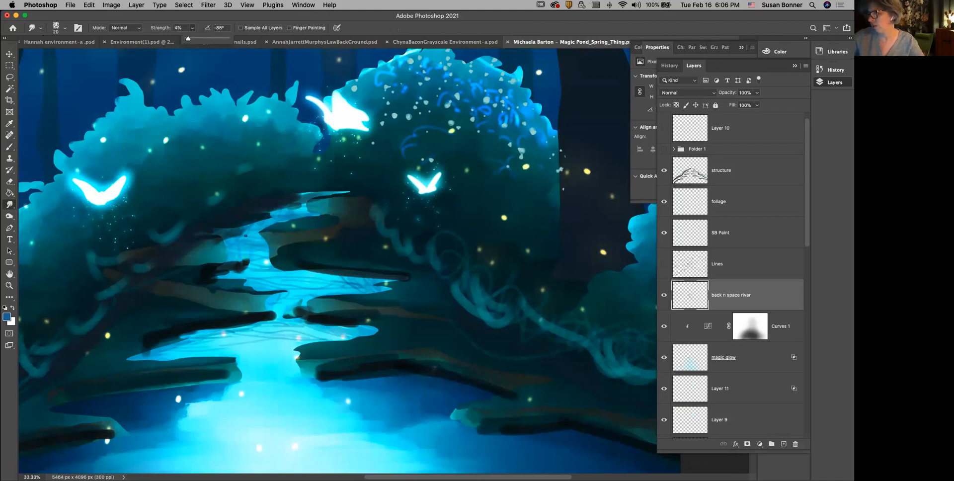
{"action": "key", "text": "bracketright"}
{"action": "key", "text": "bracketright"}
{"action": "key", "text": "bracketright"}
{"action": "key", "text": "bracketright"}
{"action": "key", "text": "bracketright"}
{"action": "key", "text": "bracketright"}
{"action": "key", "text": "bracketright"}
{"action": "key", "text": "bracketright"}
{"action": "key", "text": "bracketright"}
{"action": "key", "text": "bracketright"}
{"action": "key", "text": "bracketright"}
{"action": "key", "text": "bracketright"}
{"action": "key", "text": "bracketright"}
{"action": "key", "text": "bracketright"}
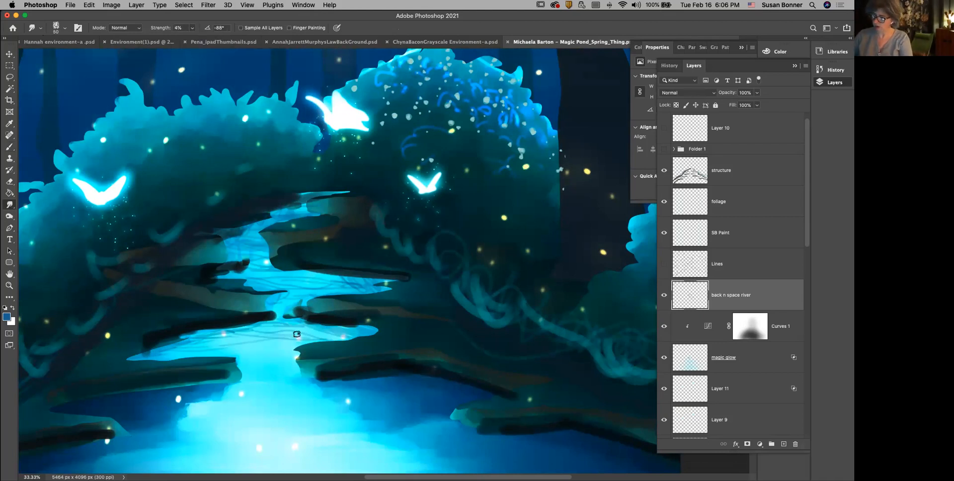
{"action": "key", "text": "bracketright"}
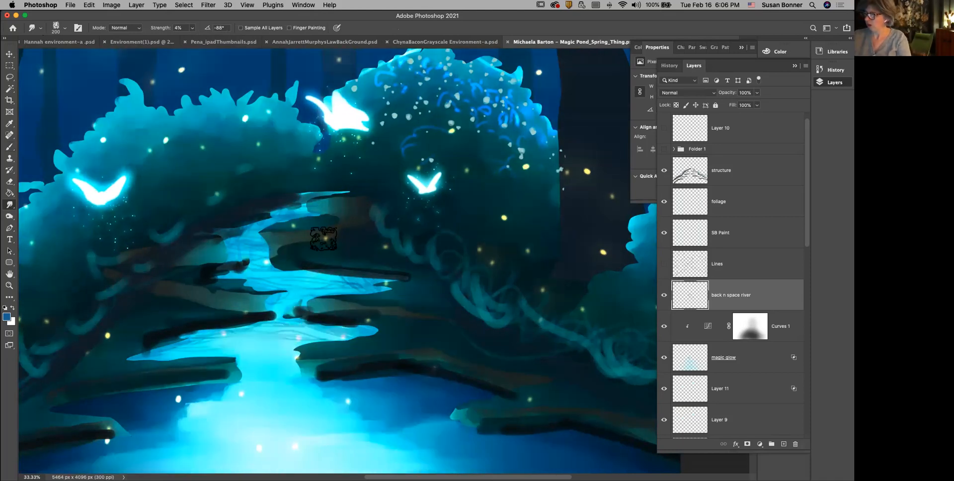
Step: View the whole painting and compare it with the back n space river layer hidden and shown
{"action": "key", "text": "z"}
{"action": "left_click", "coordinate": [431, 330], "text": "alt"}
{"action": "left_click", "coordinate": [433, 334], "text": "alt"}
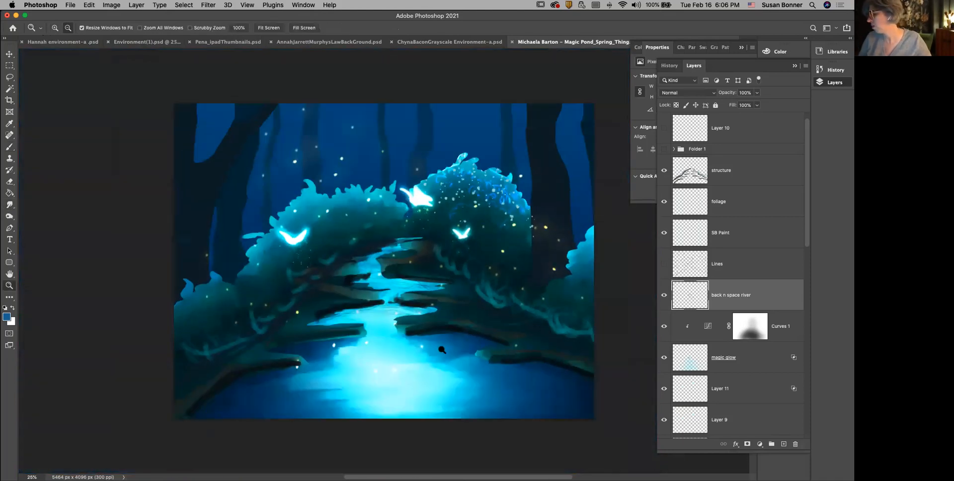
{"action": "left_click", "coordinate": [665, 297]}
{"action": "left_click", "coordinate": [664, 296]}
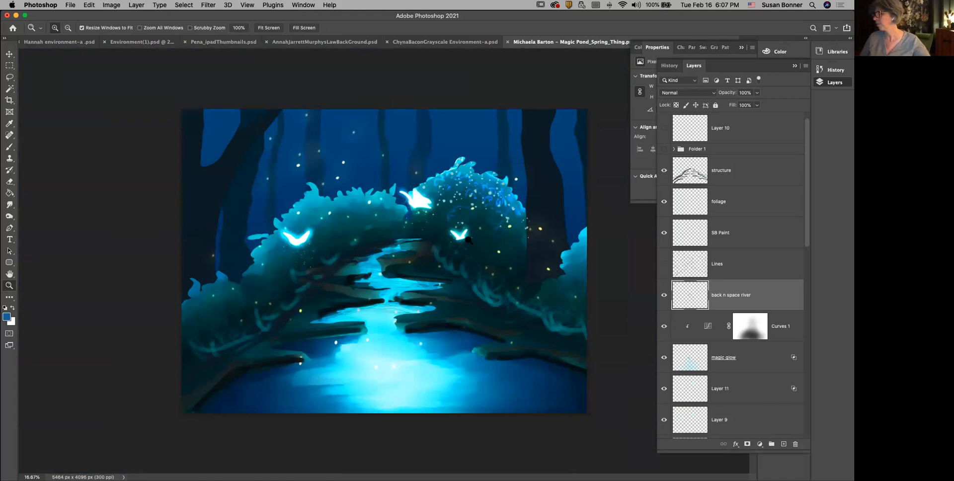
Step: Save the magic pond painting under its existing PSD file name
{"action": "left_click", "coordinate": [71, 5]}
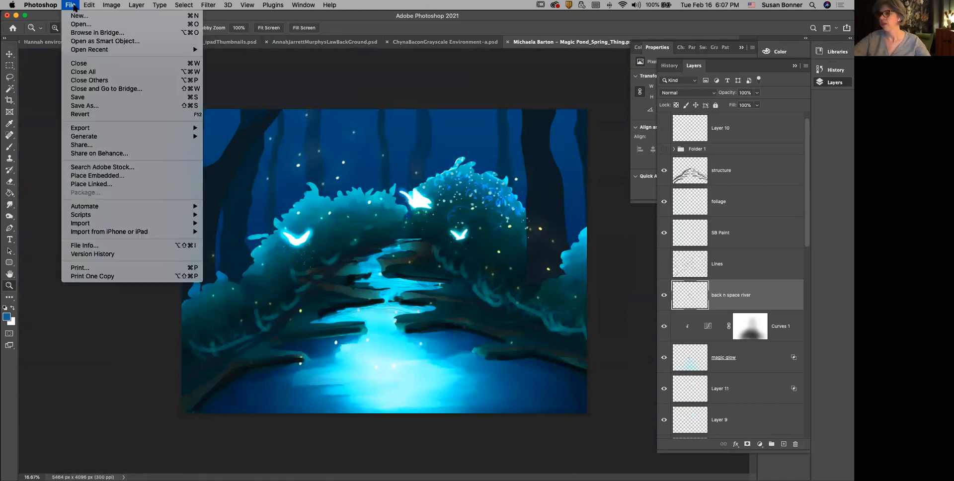
{"action": "left_click", "coordinate": [88, 98]}
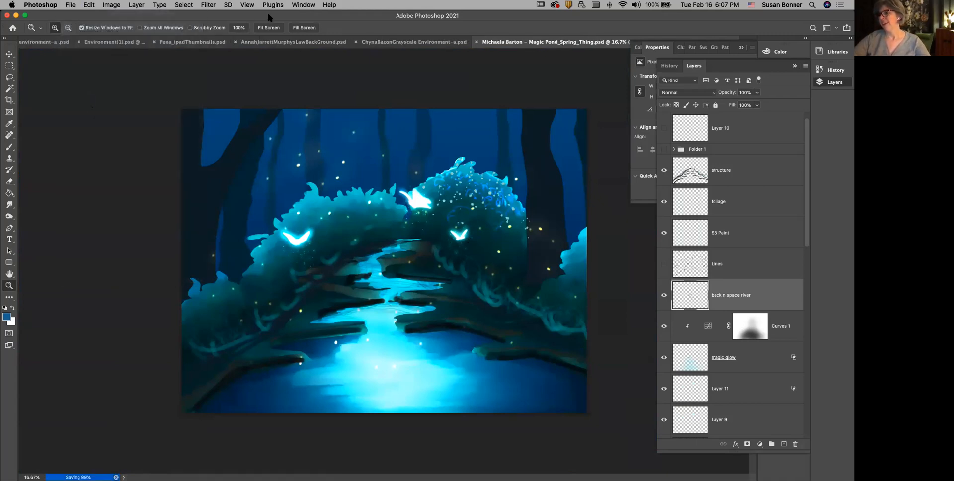